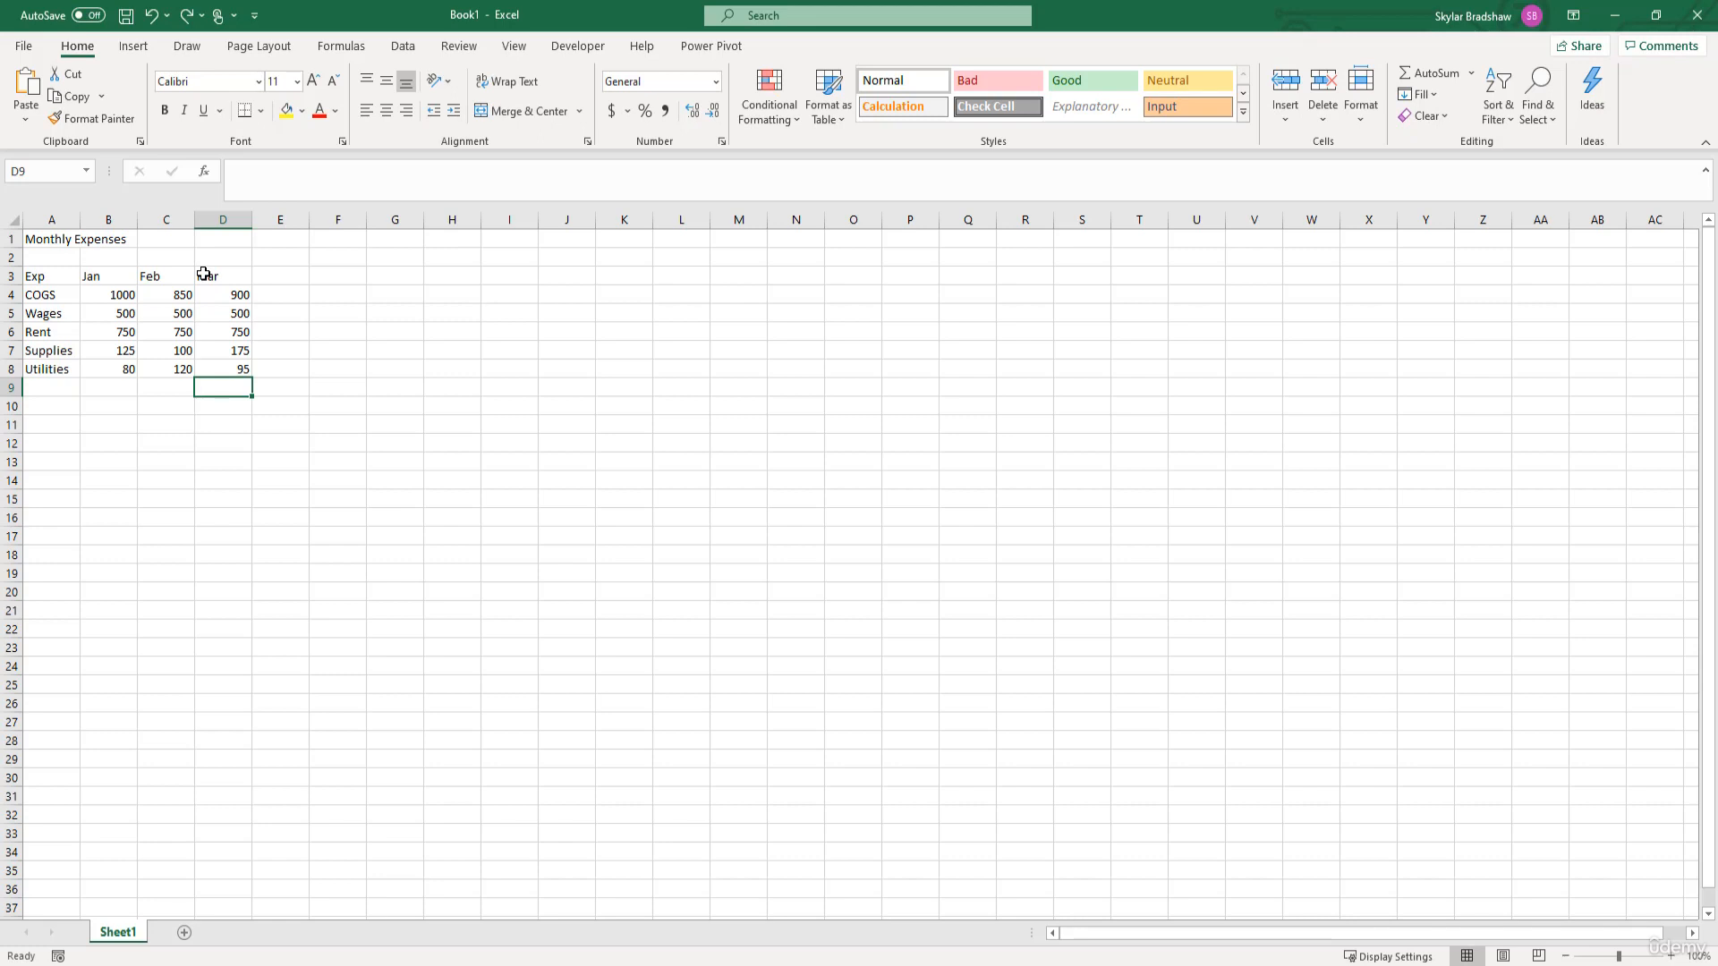
click(115, 273)
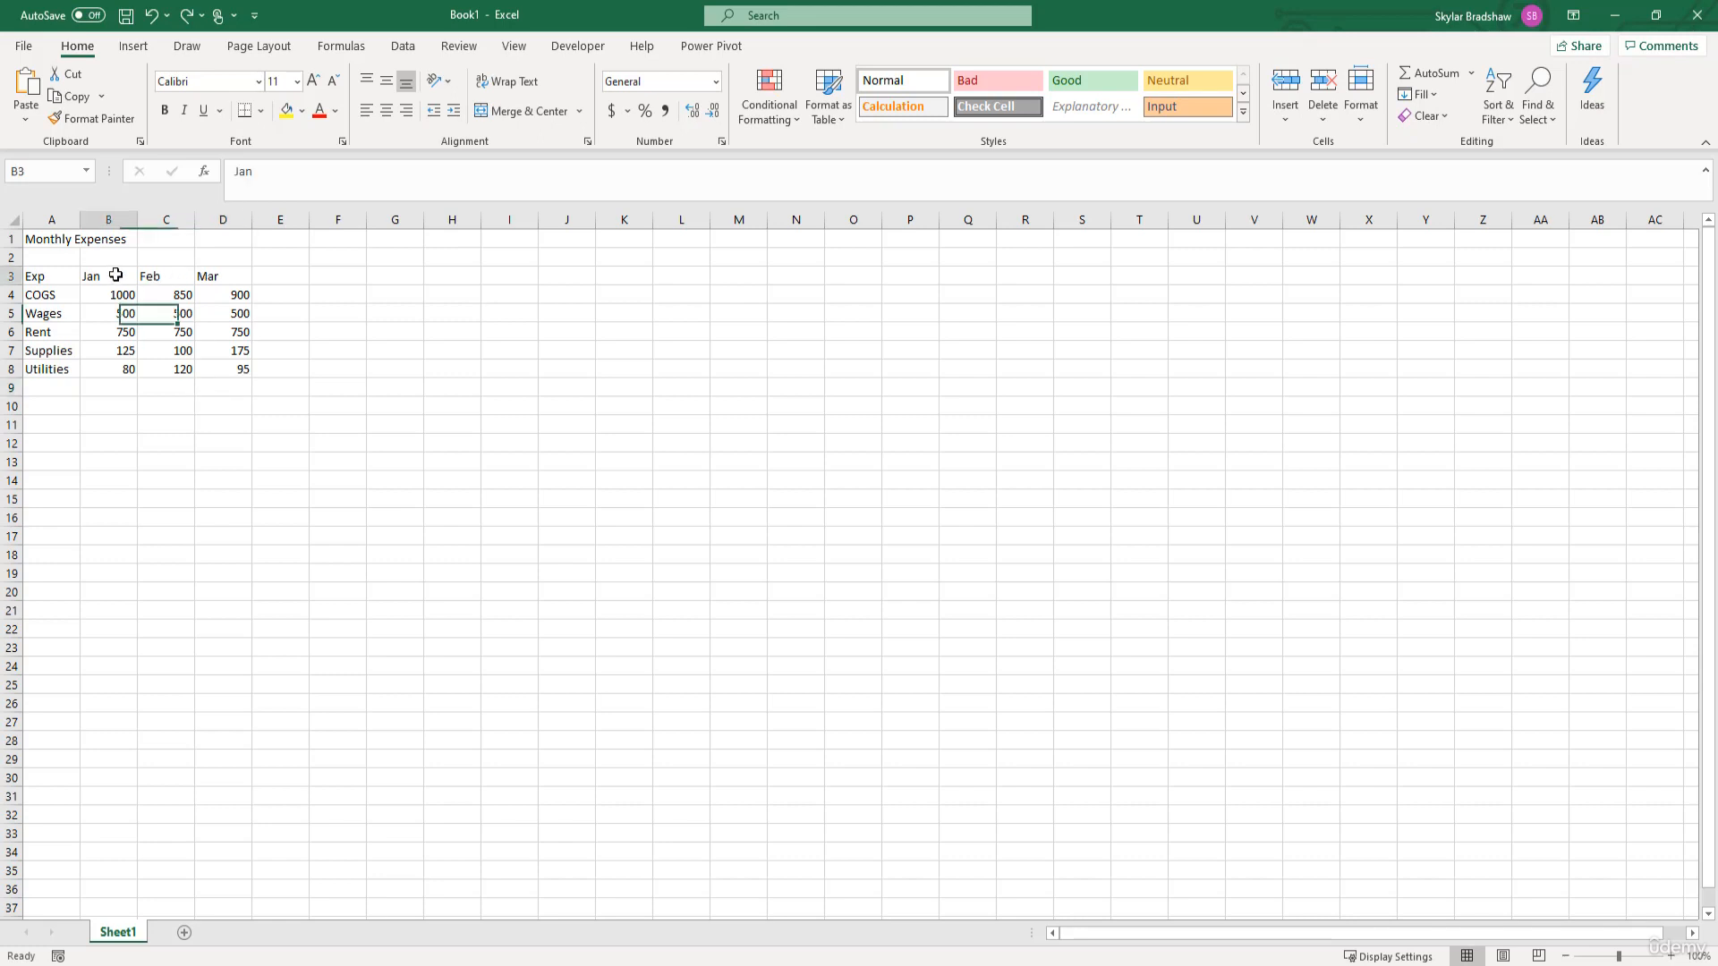
click(153, 274)
click(210, 270)
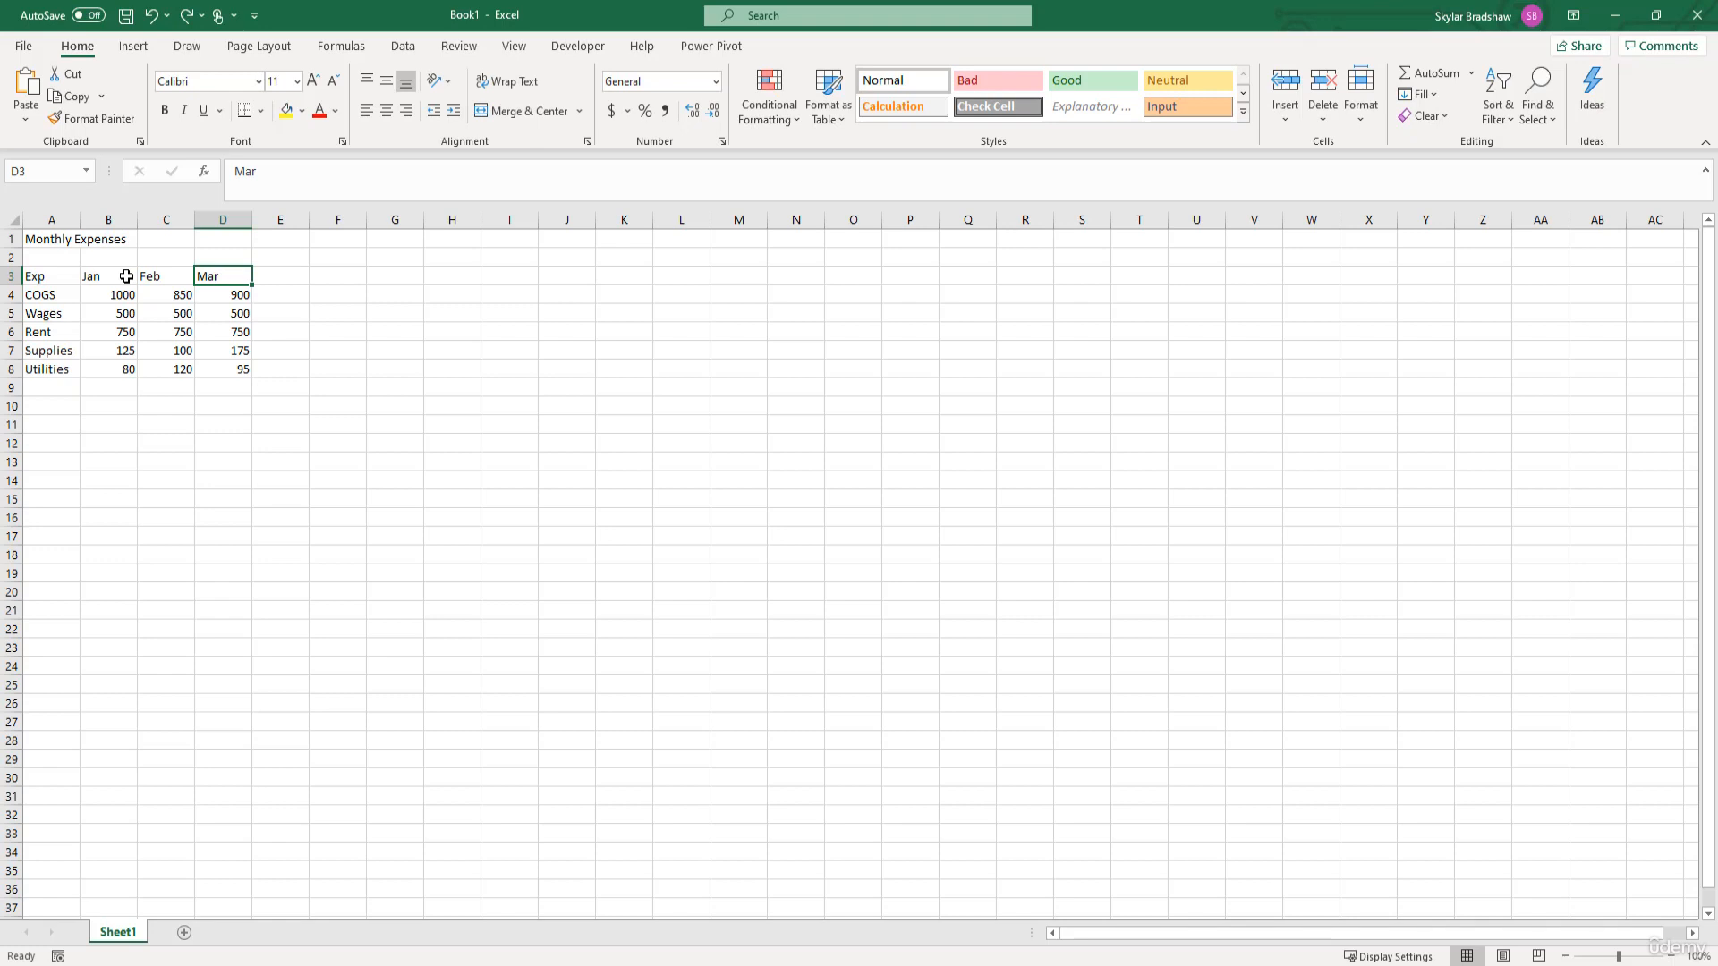
- Replace the Jan heading in cell B3 with the date 1/1/2020, undoing and redoing the entry once
click(126, 276)
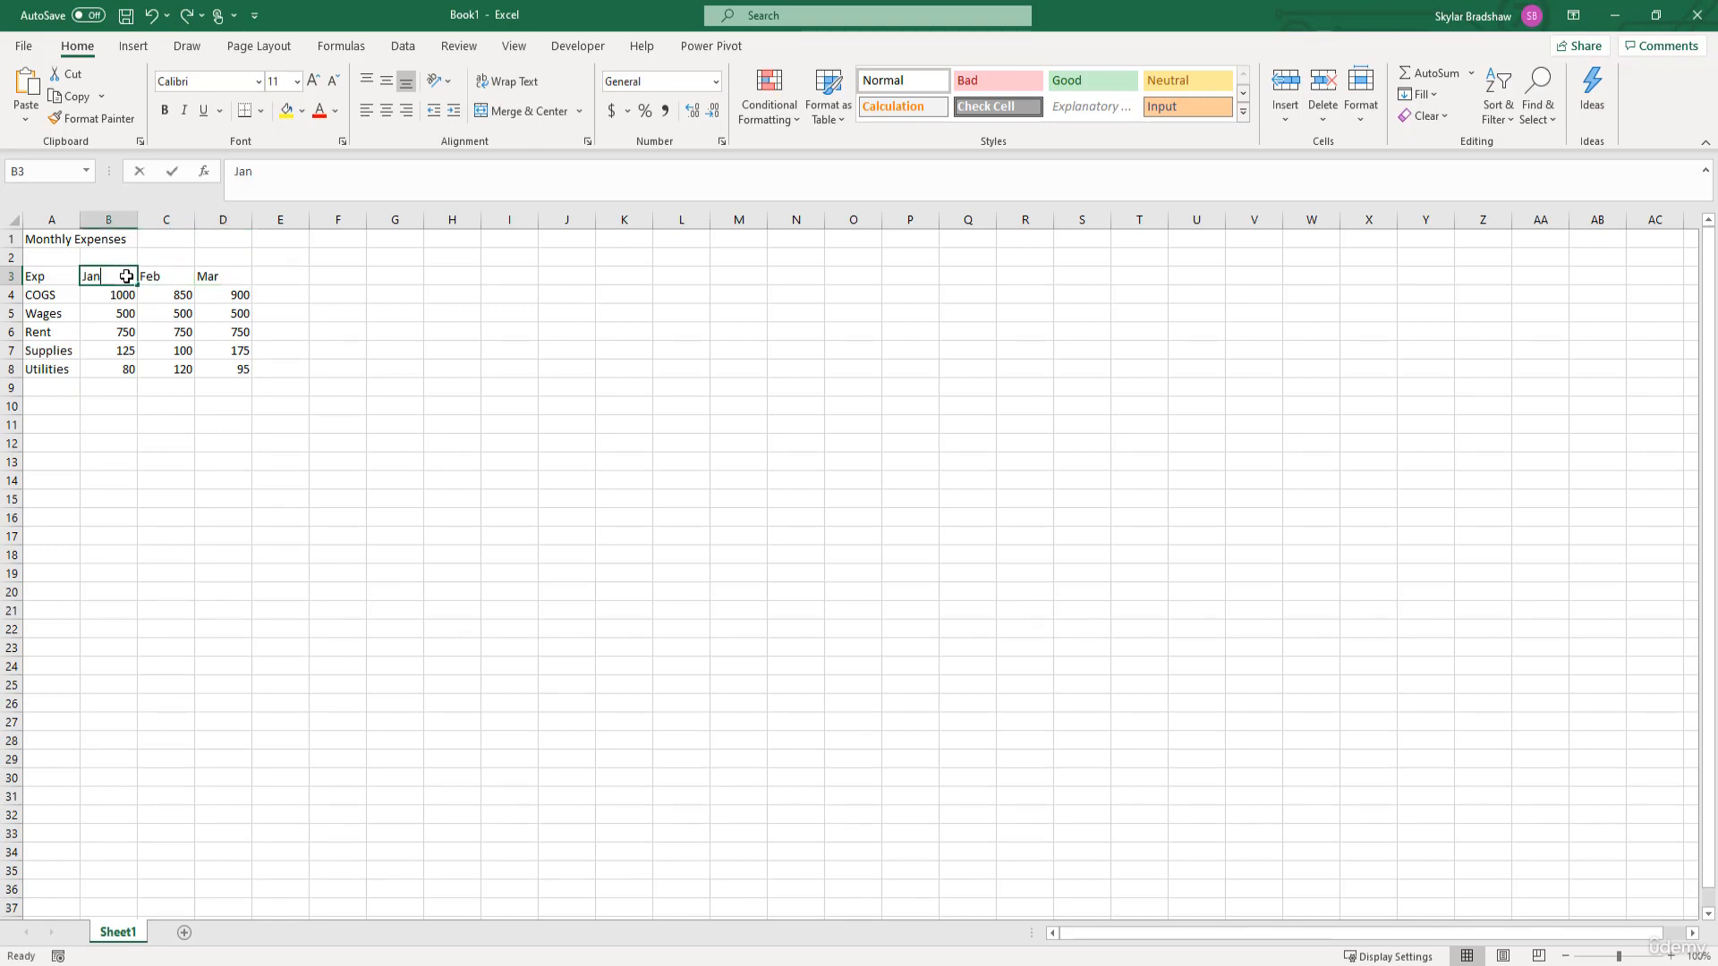
text(1/1/)
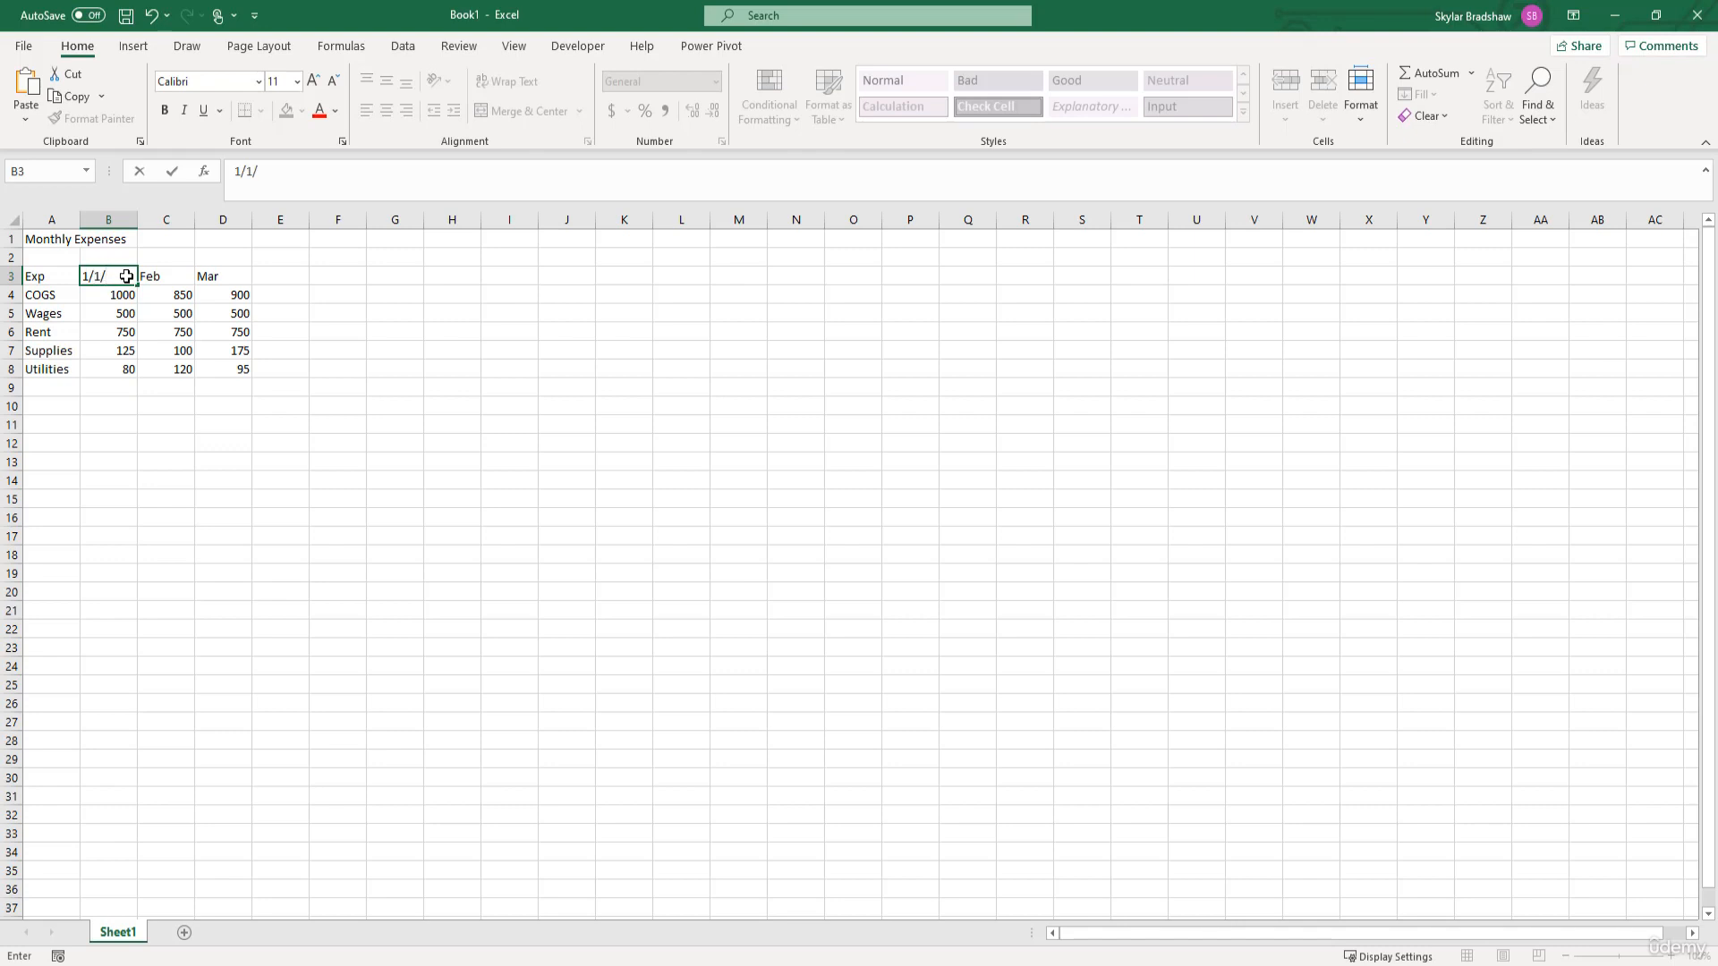
text(2020)
key(Return)
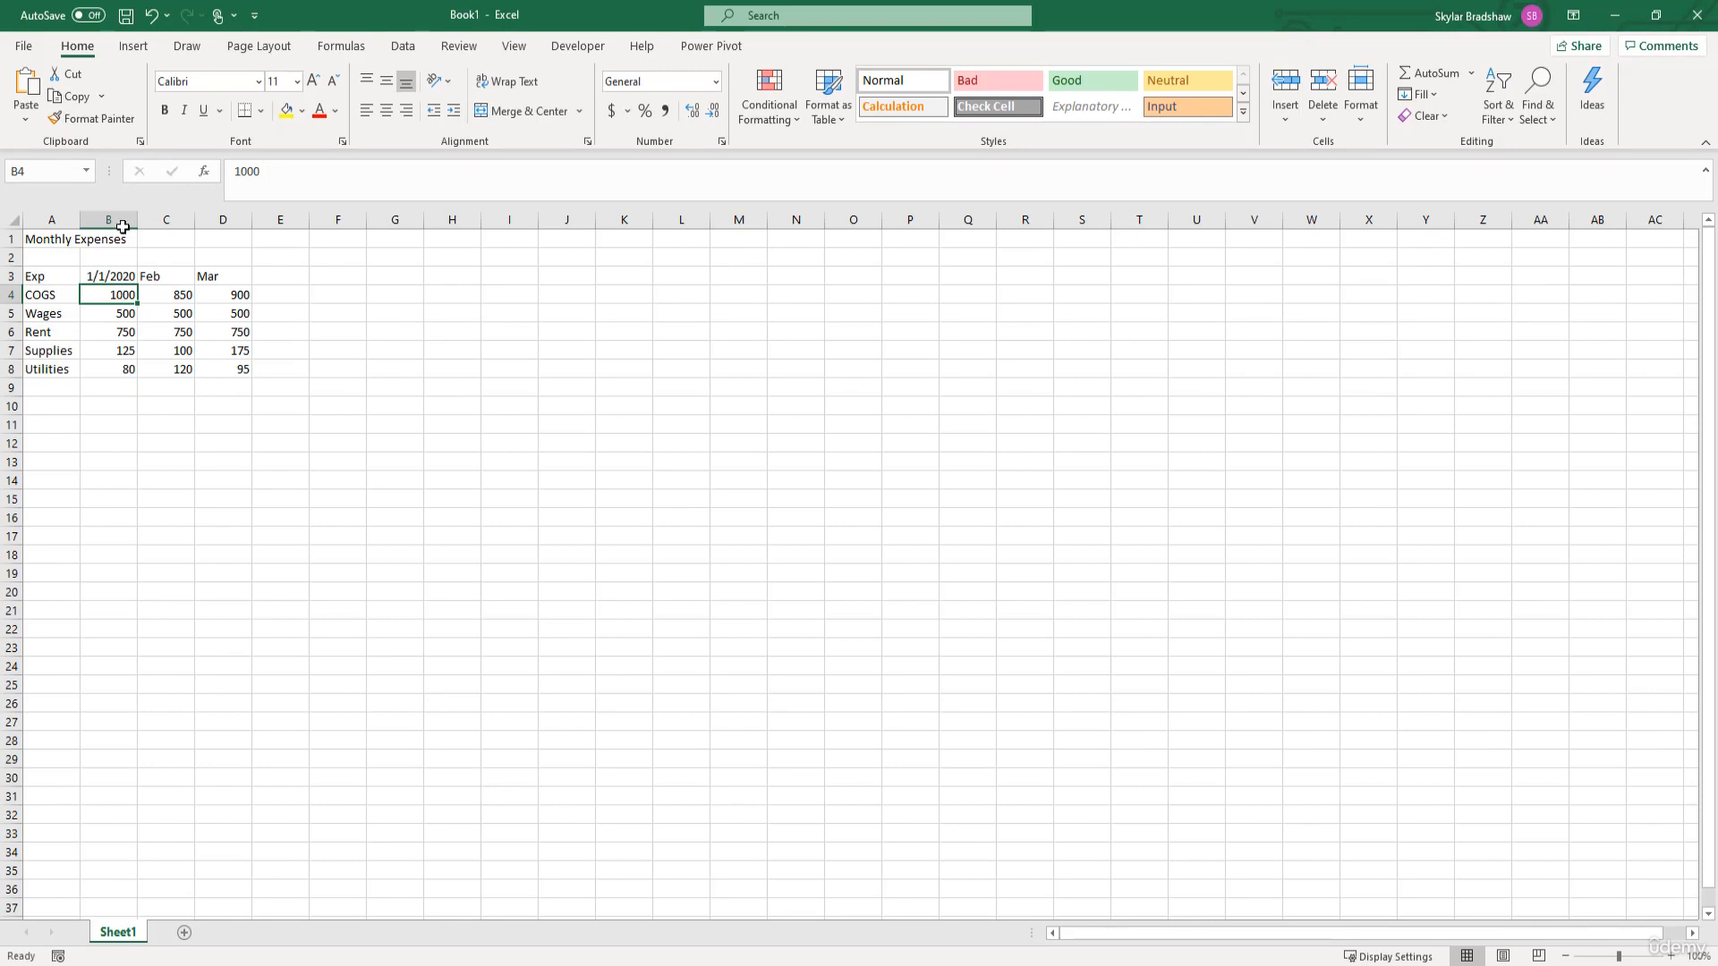
click(150, 16)
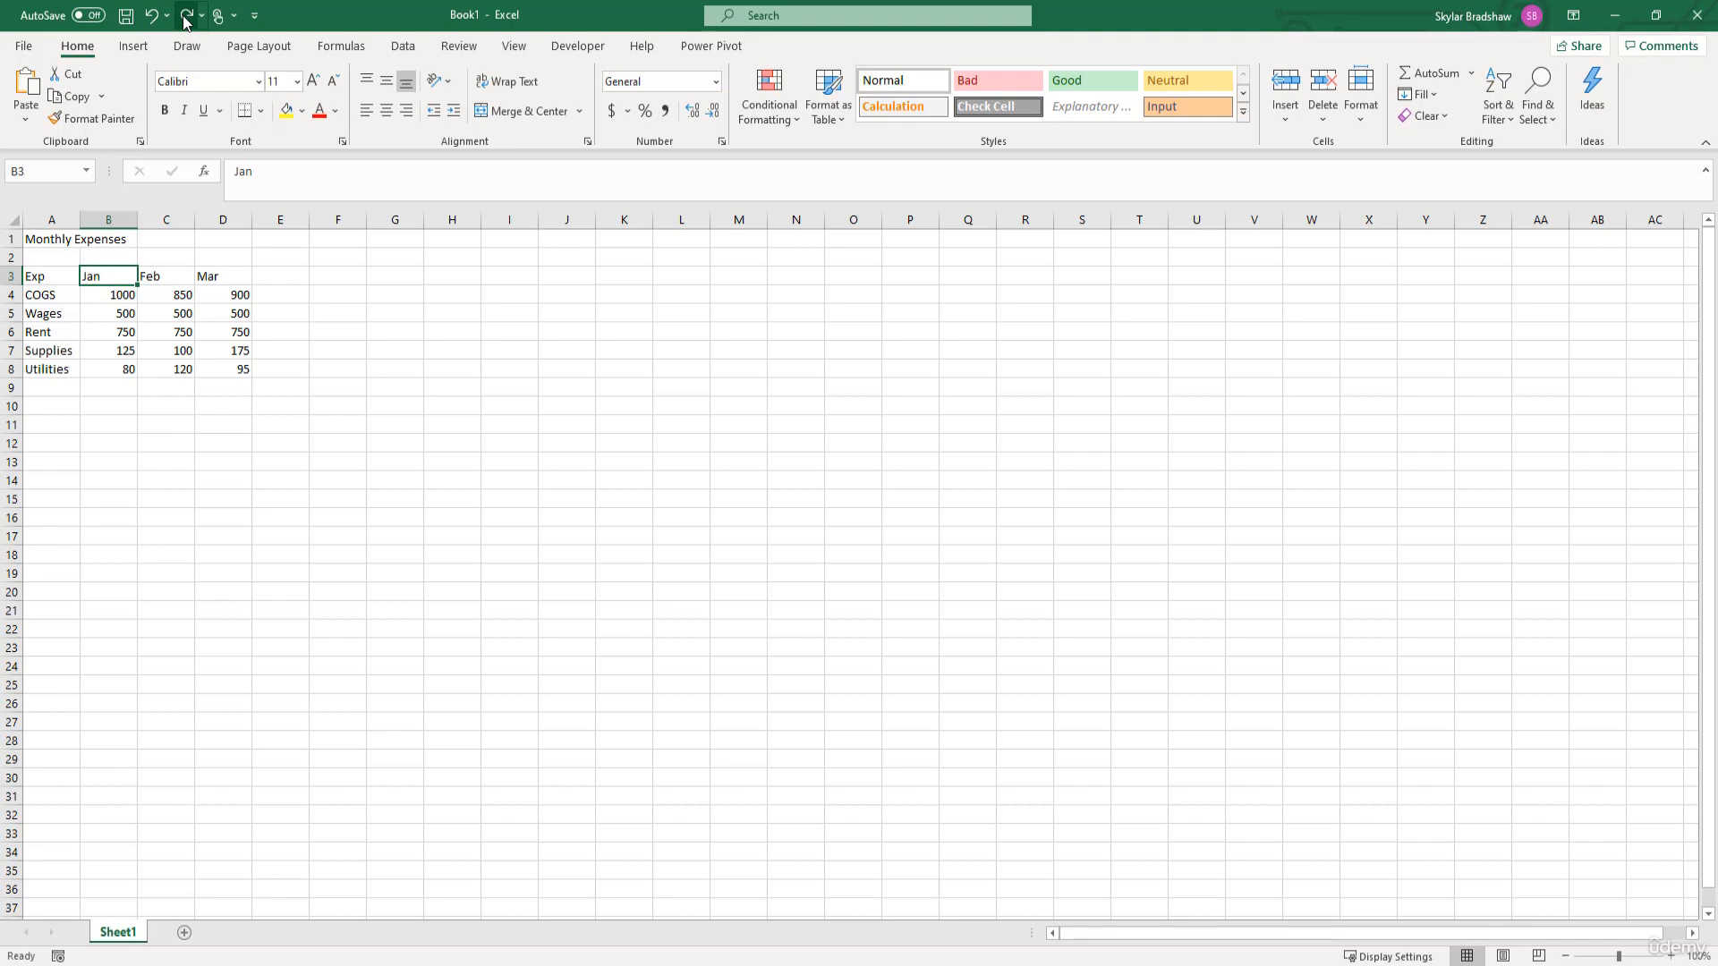
click(185, 15)
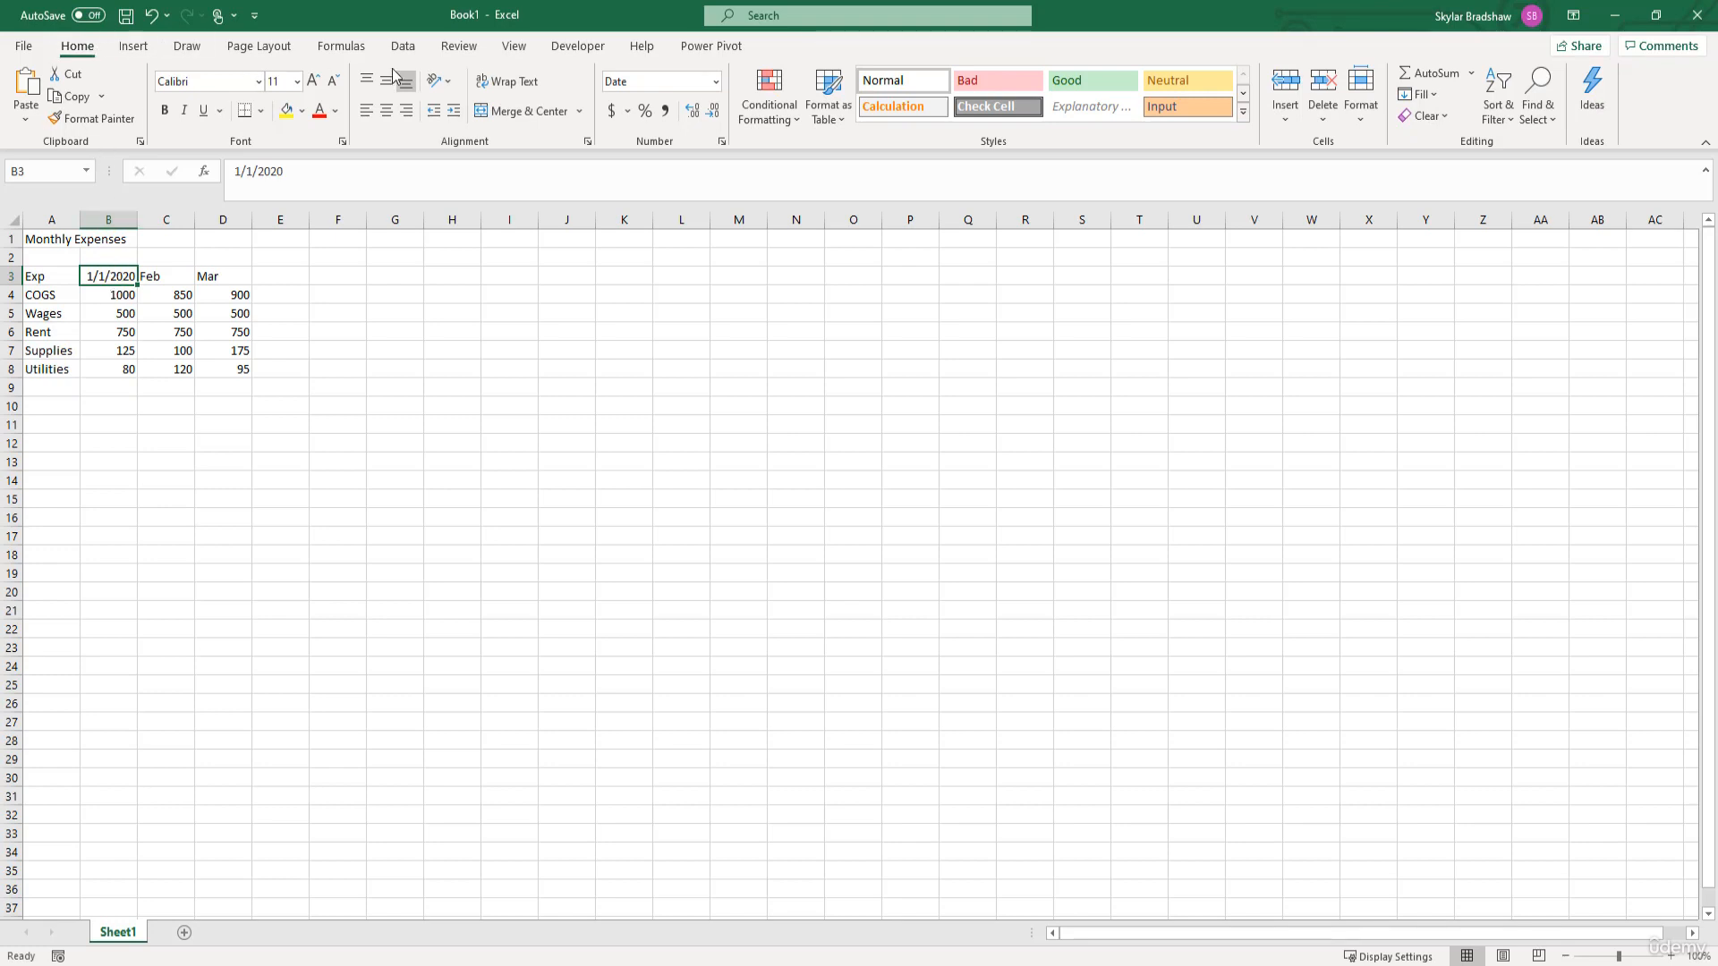
- Open the detailed number format settings for cell B3 and select the 14-Mar date type, followed by Mar-12
click(717, 93)
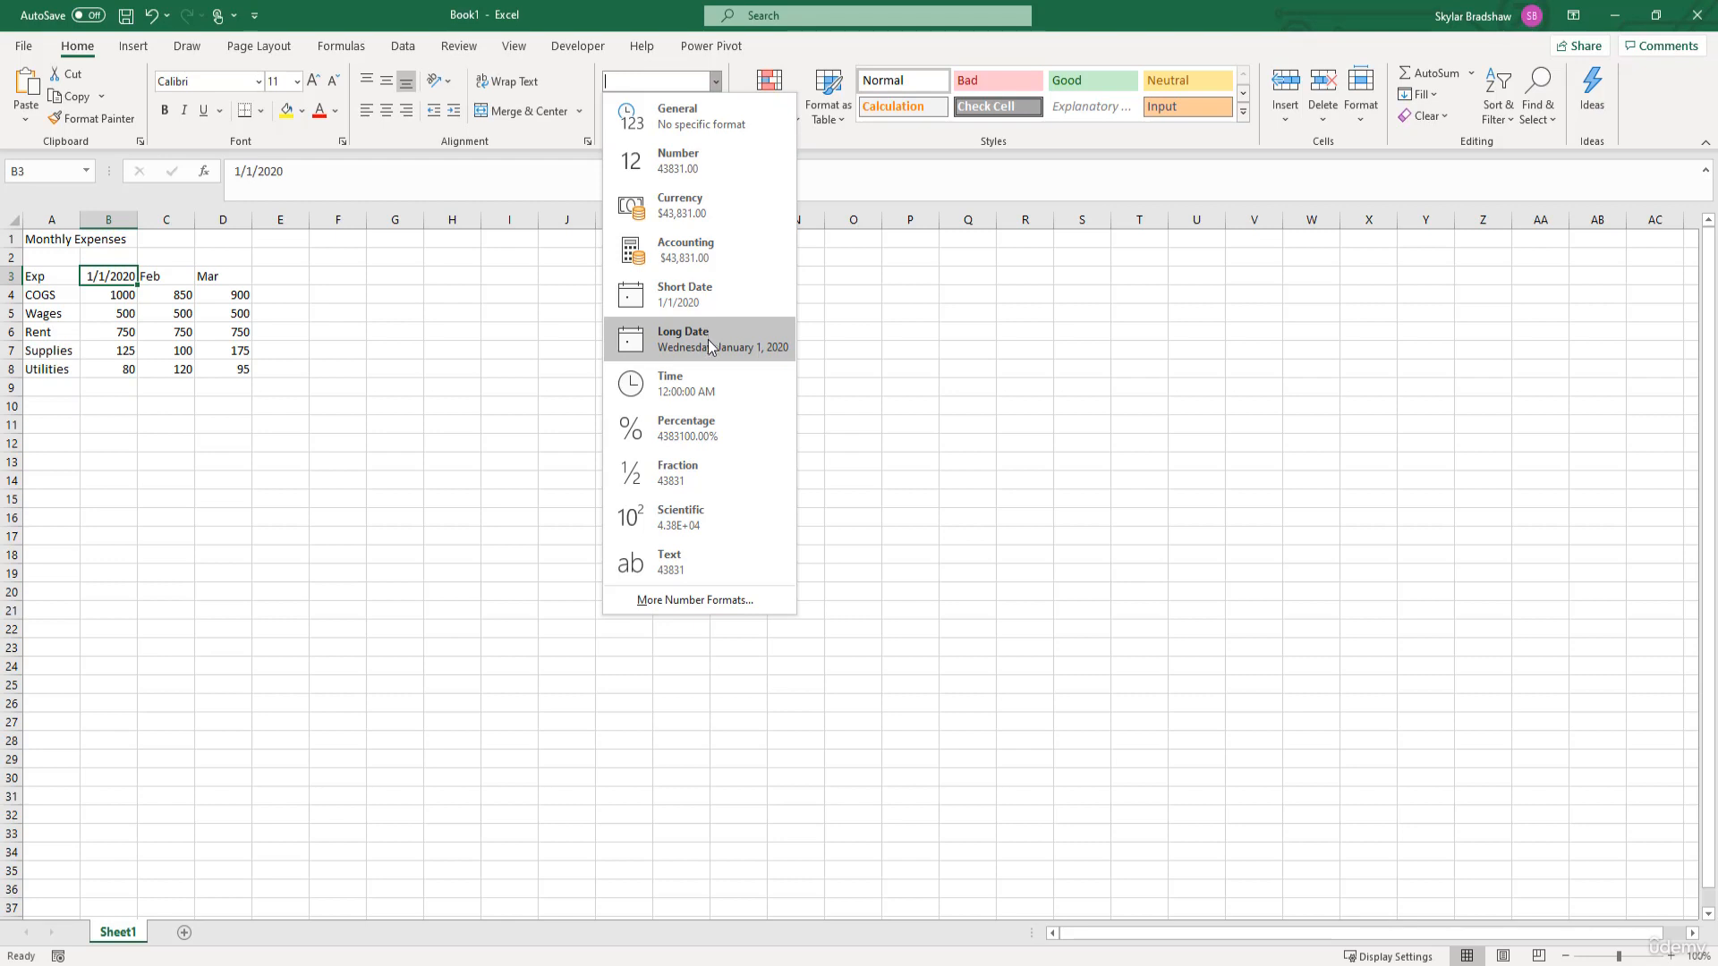
click(722, 598)
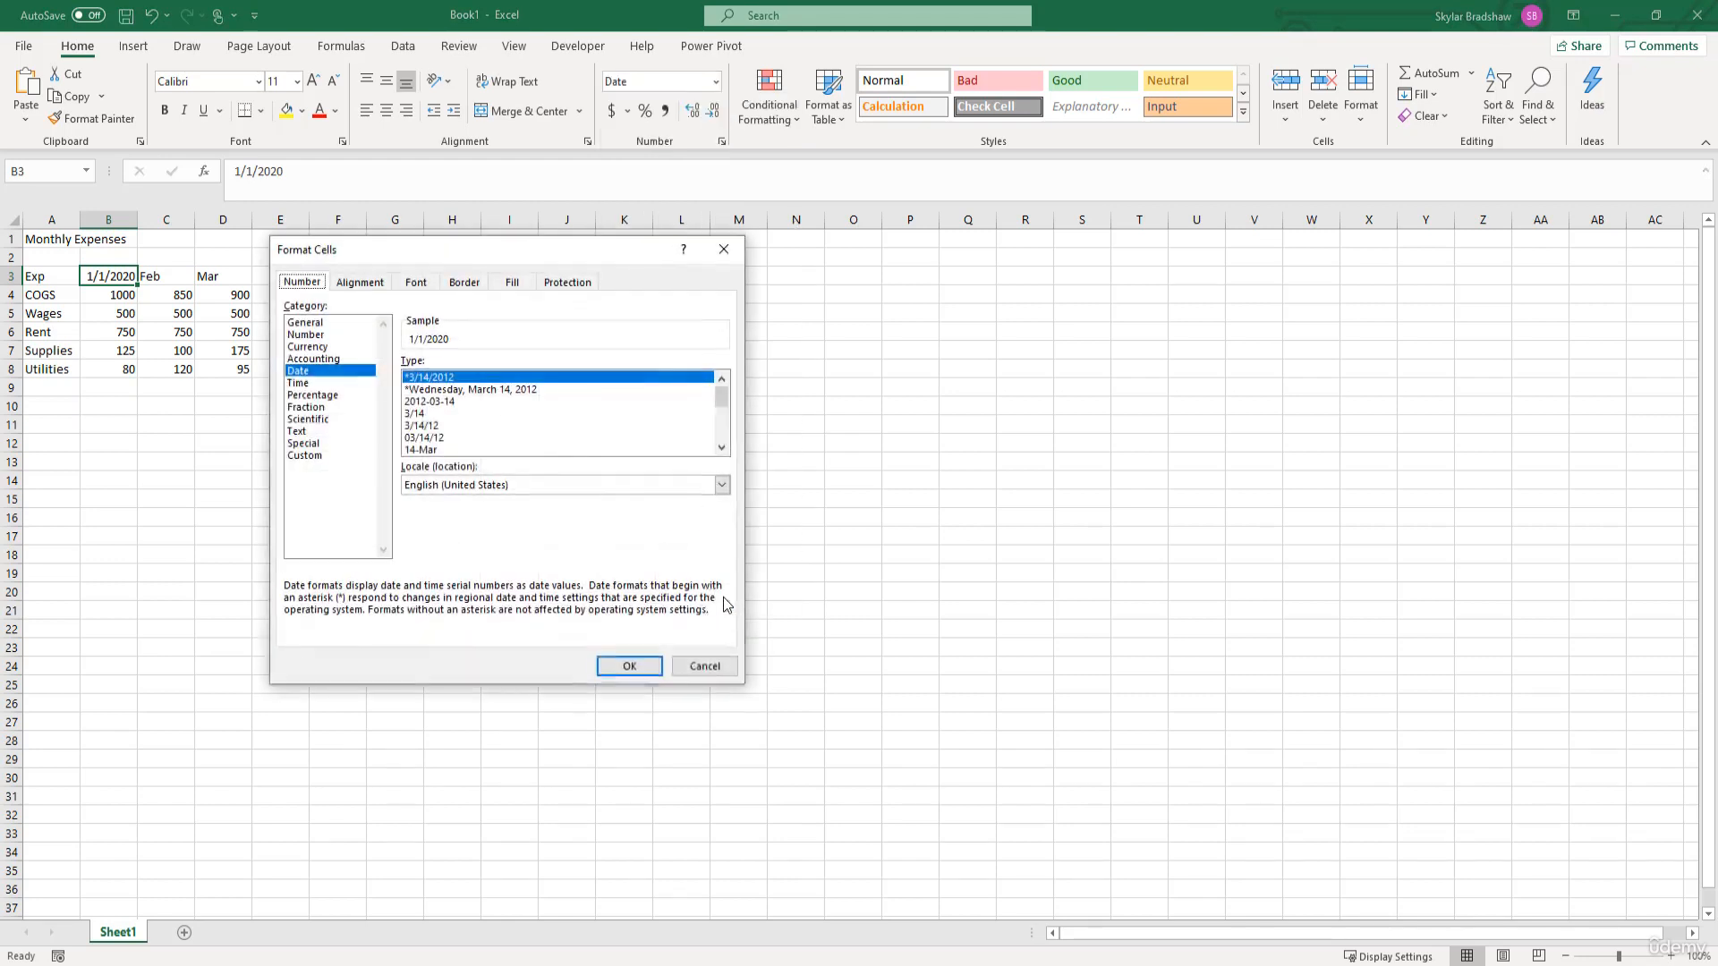
click(327, 377)
drag(717, 404, 716, 417)
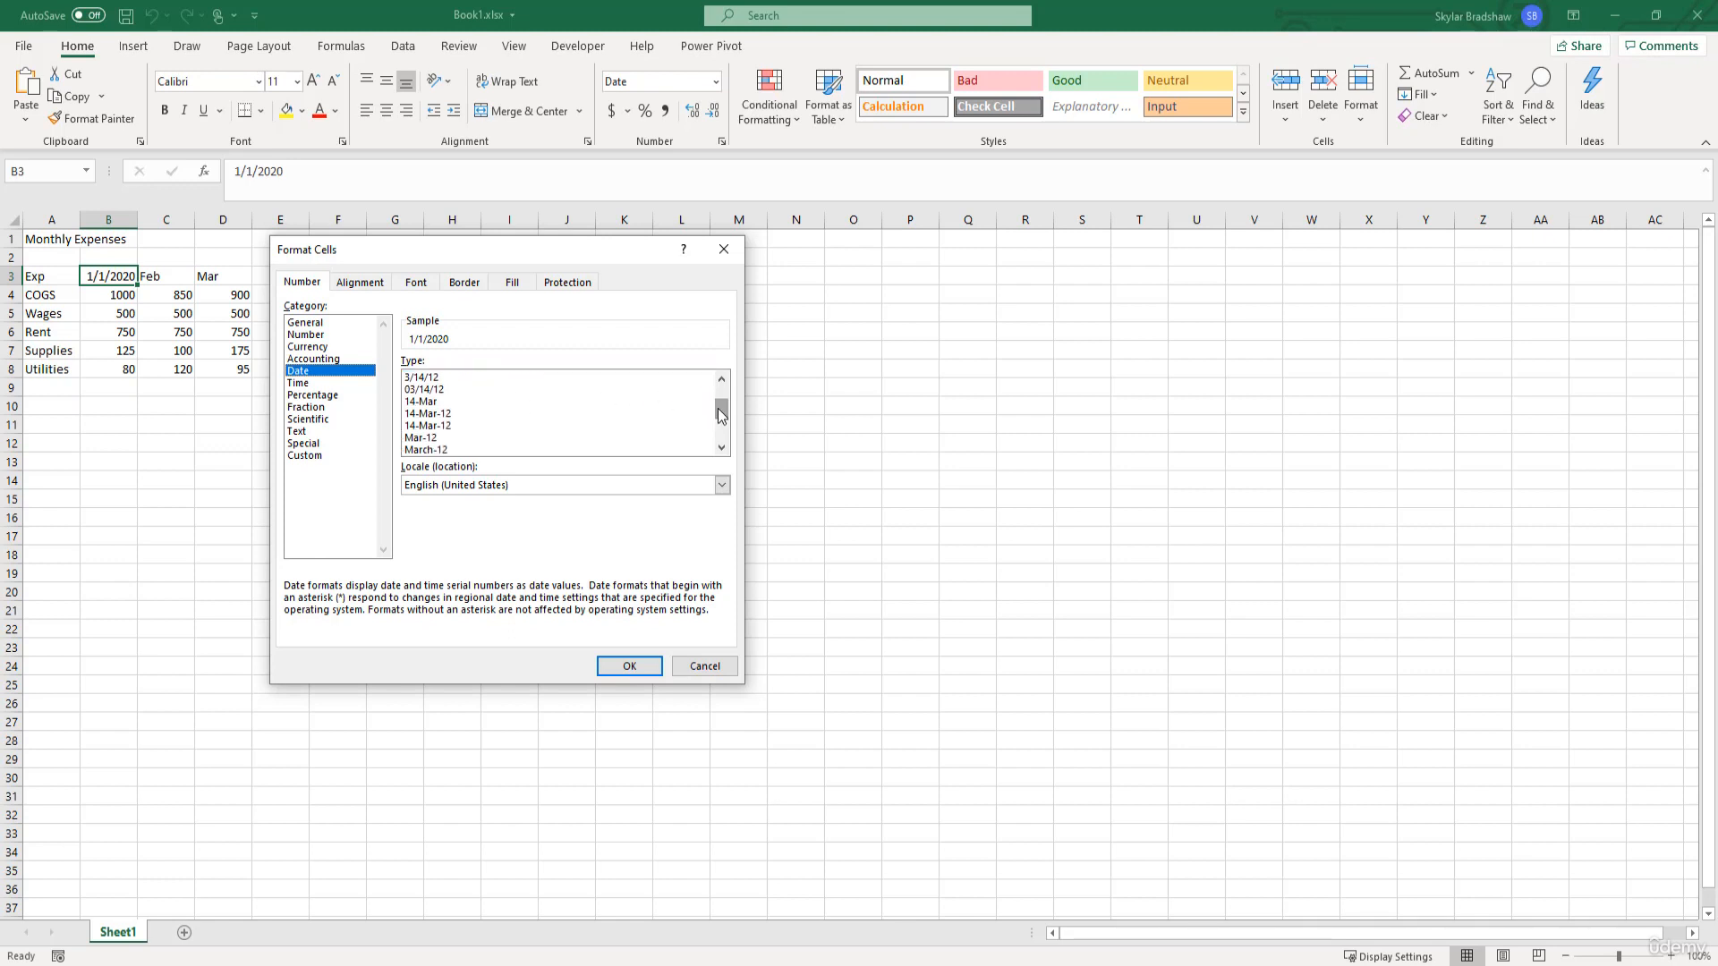
click(410, 402)
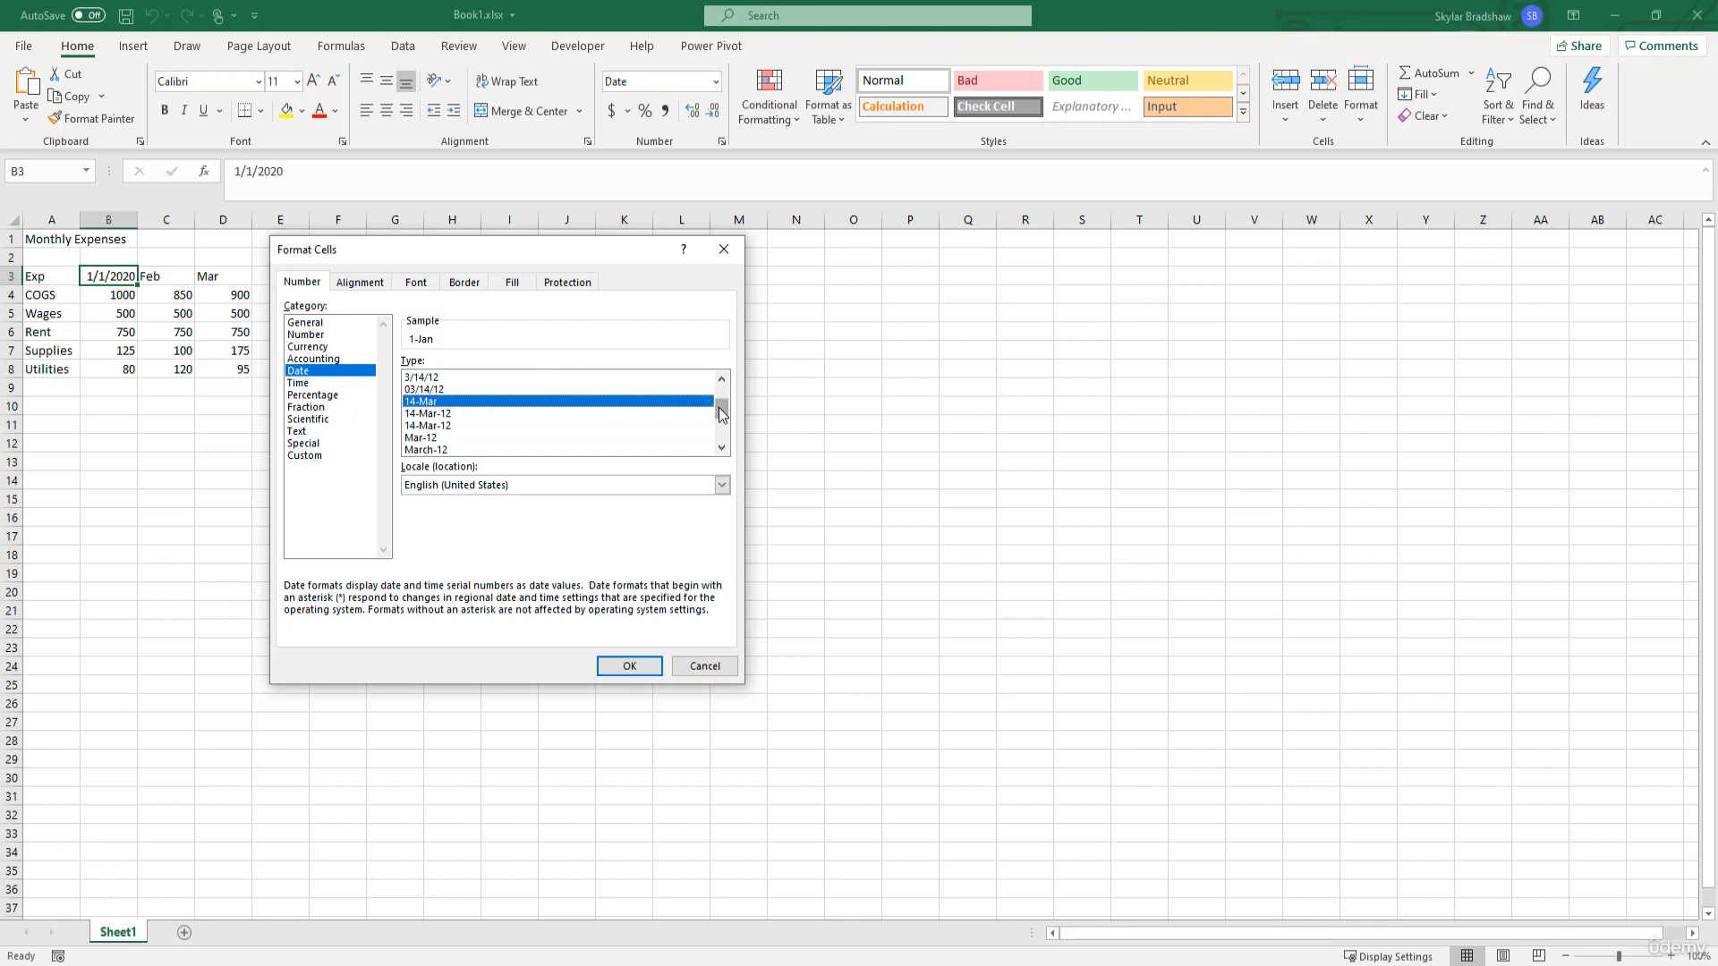
drag(722, 413, 722, 419)
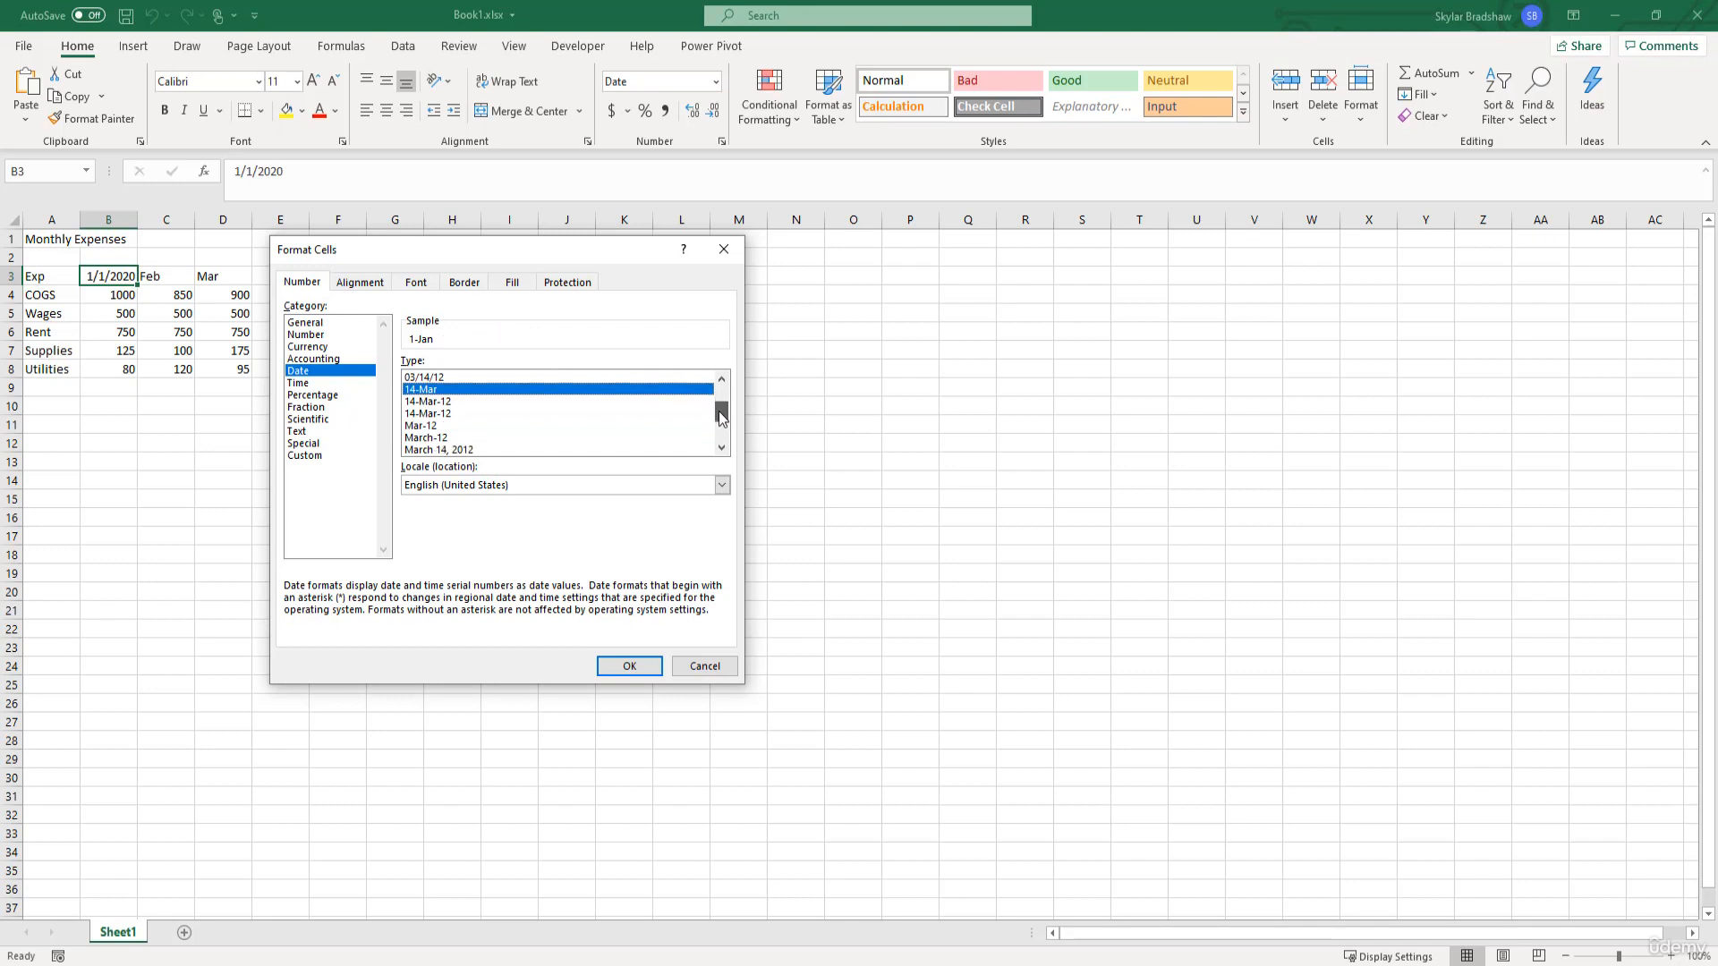
click(437, 426)
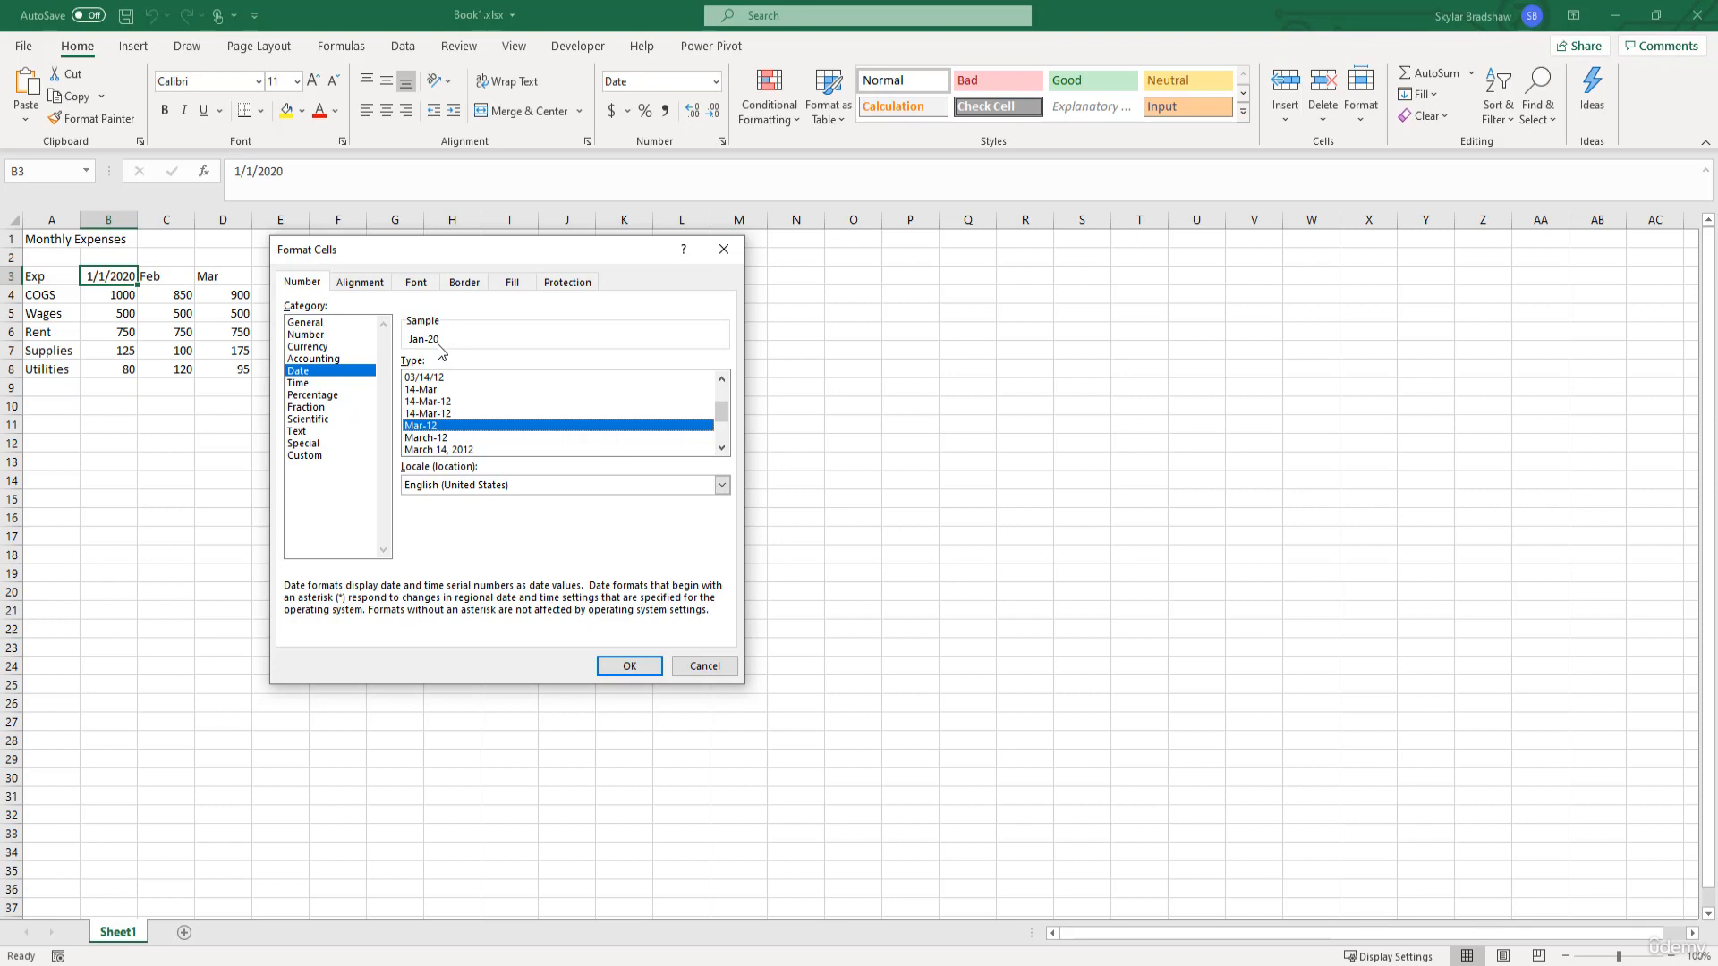
- Apply the custom number format mmm-yyyy to the January date in cell B3
click(320, 458)
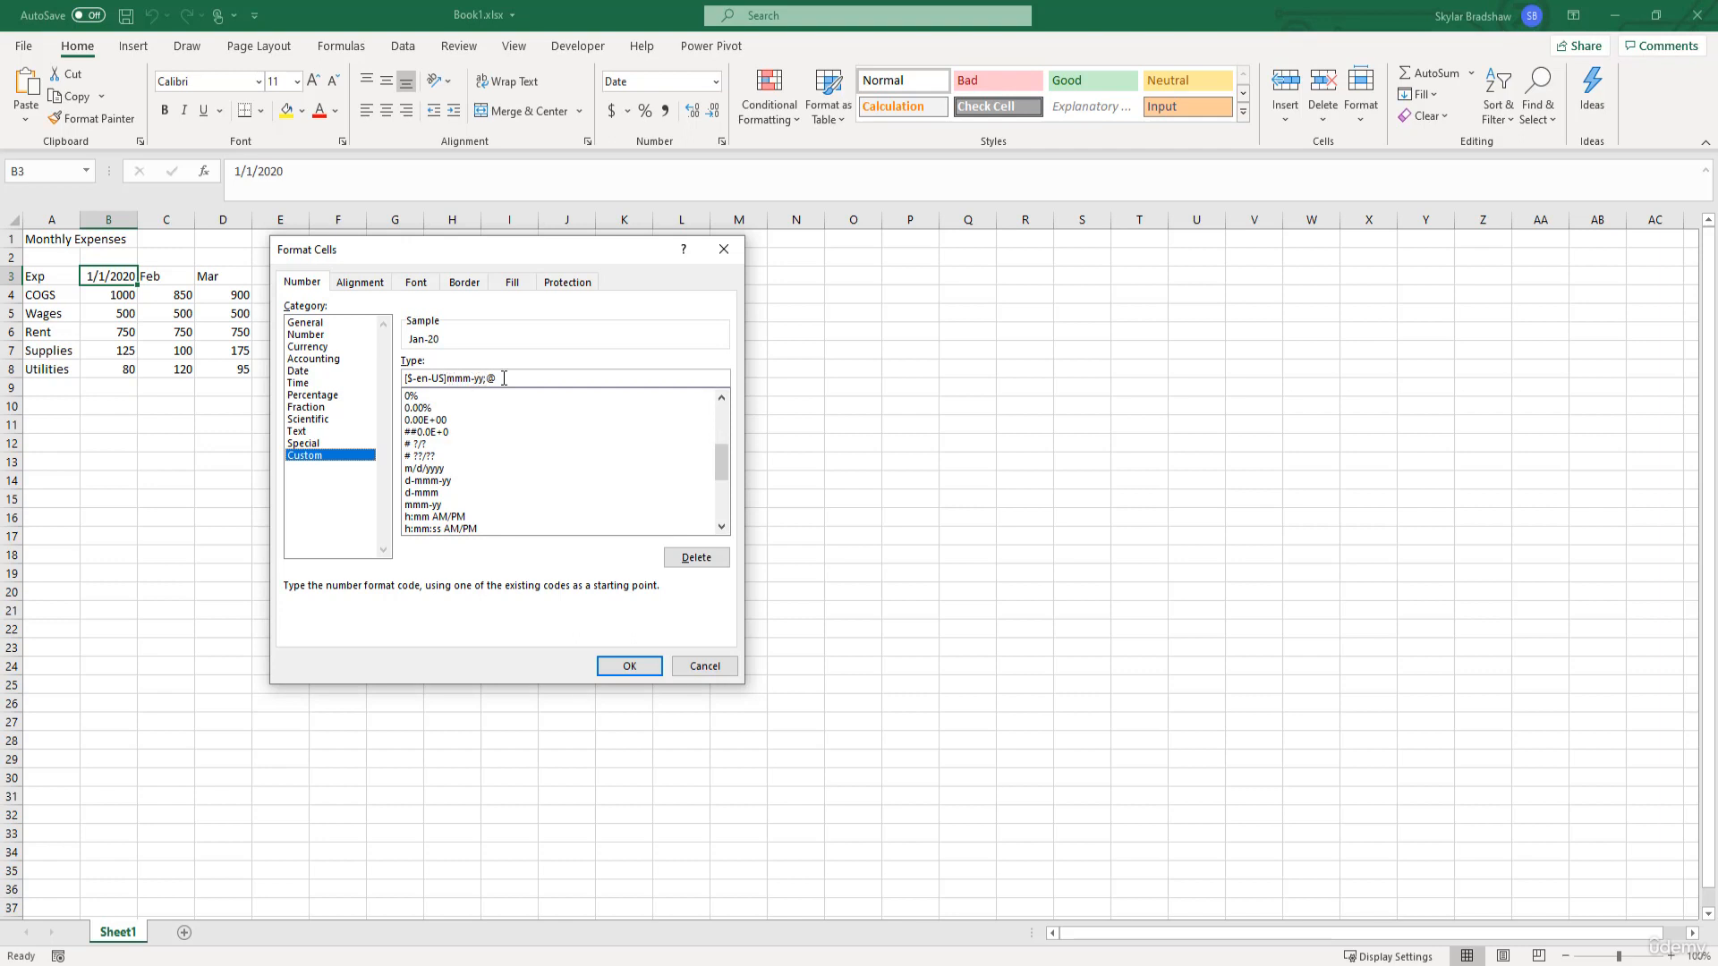
drag(504, 378, 403, 379)
text(mmm-yyyy)
click(626, 664)
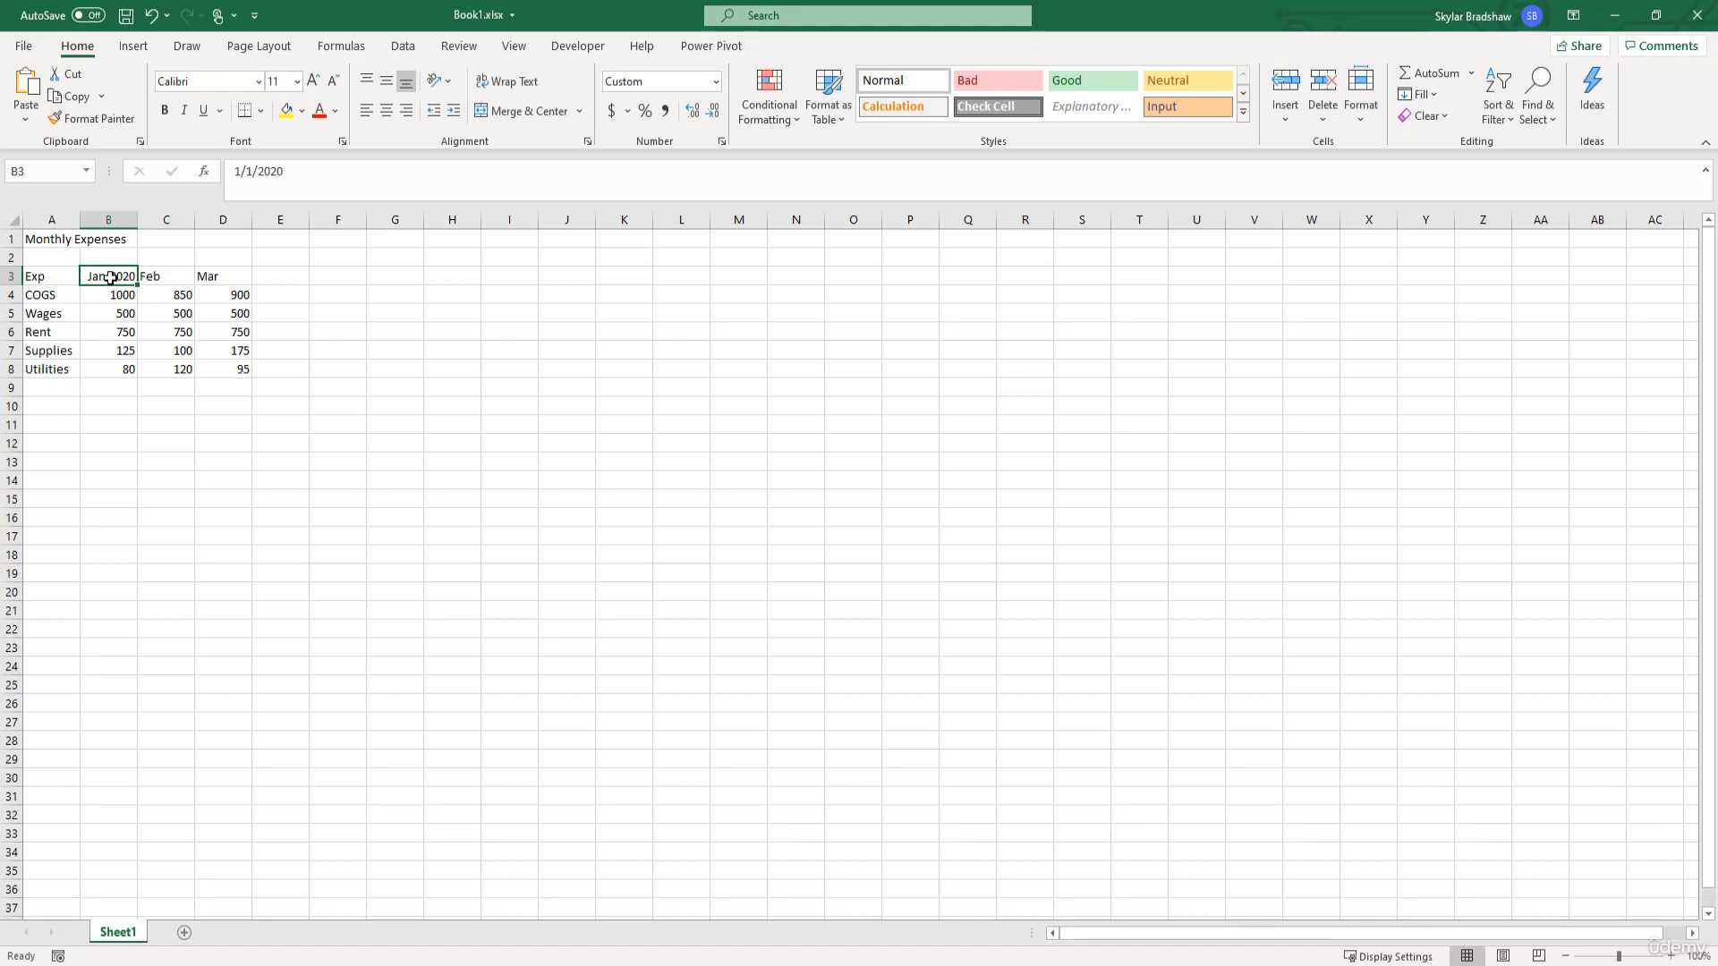
- Fill the month series from B3 across to D3, replacing the Feb and Mar headings with Feb-2020 and Mar-2020
click(156, 277)
click(220, 277)
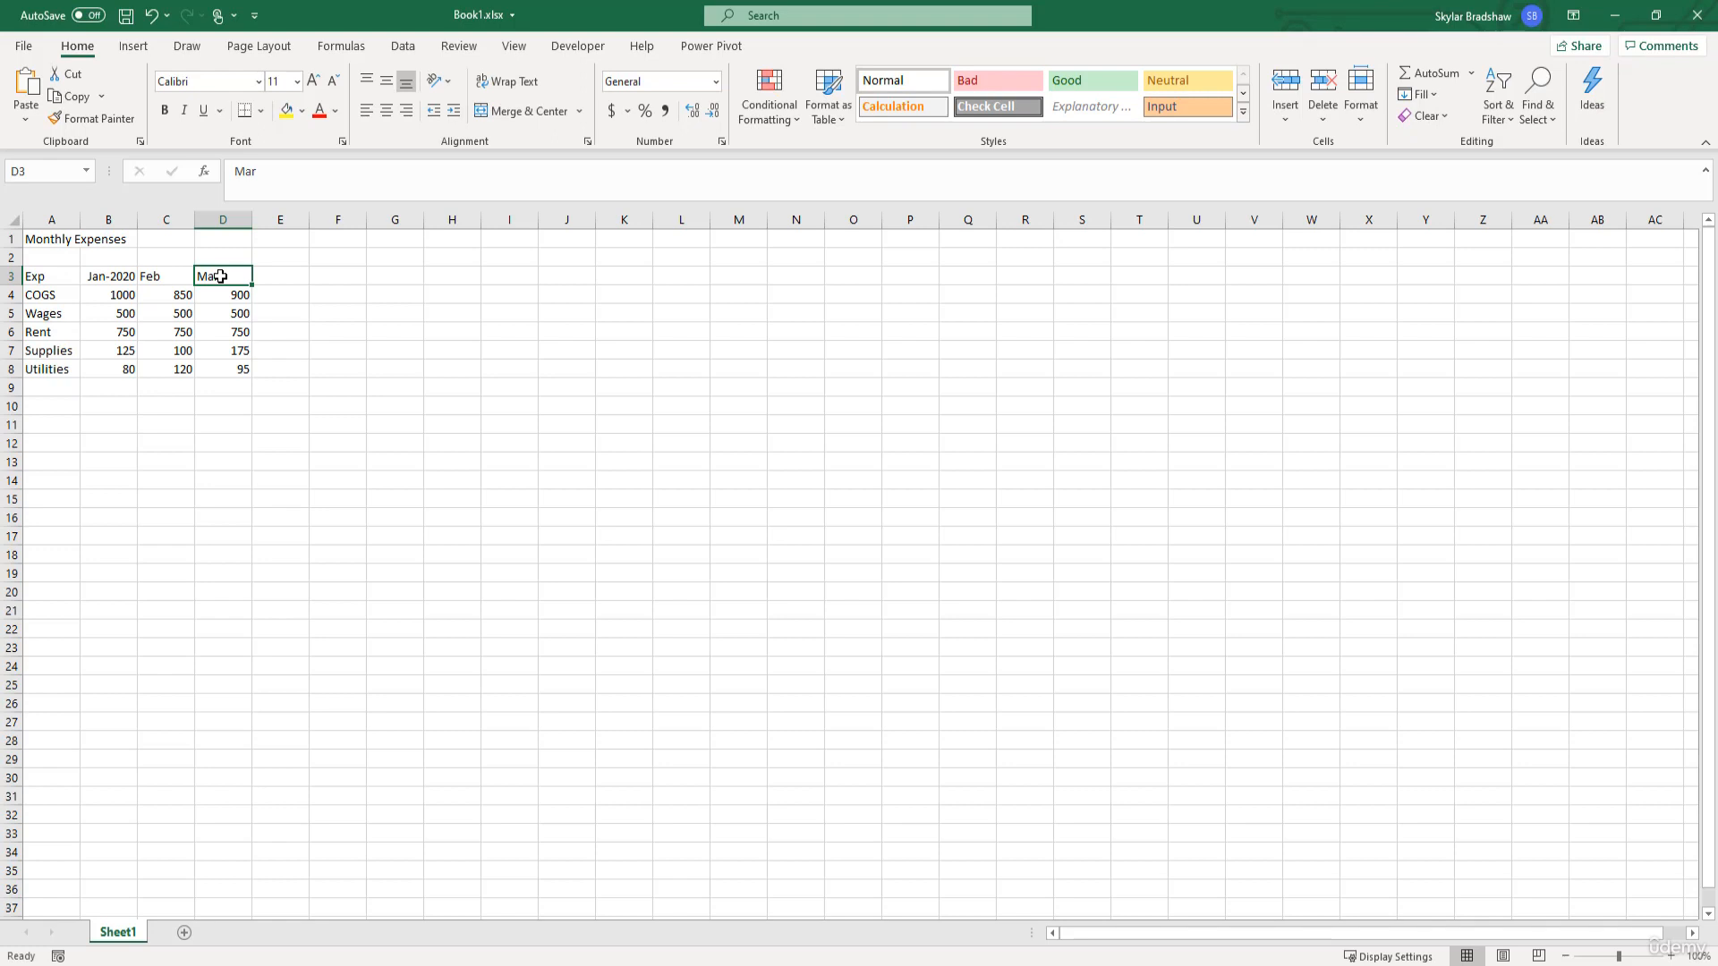
click(116, 278)
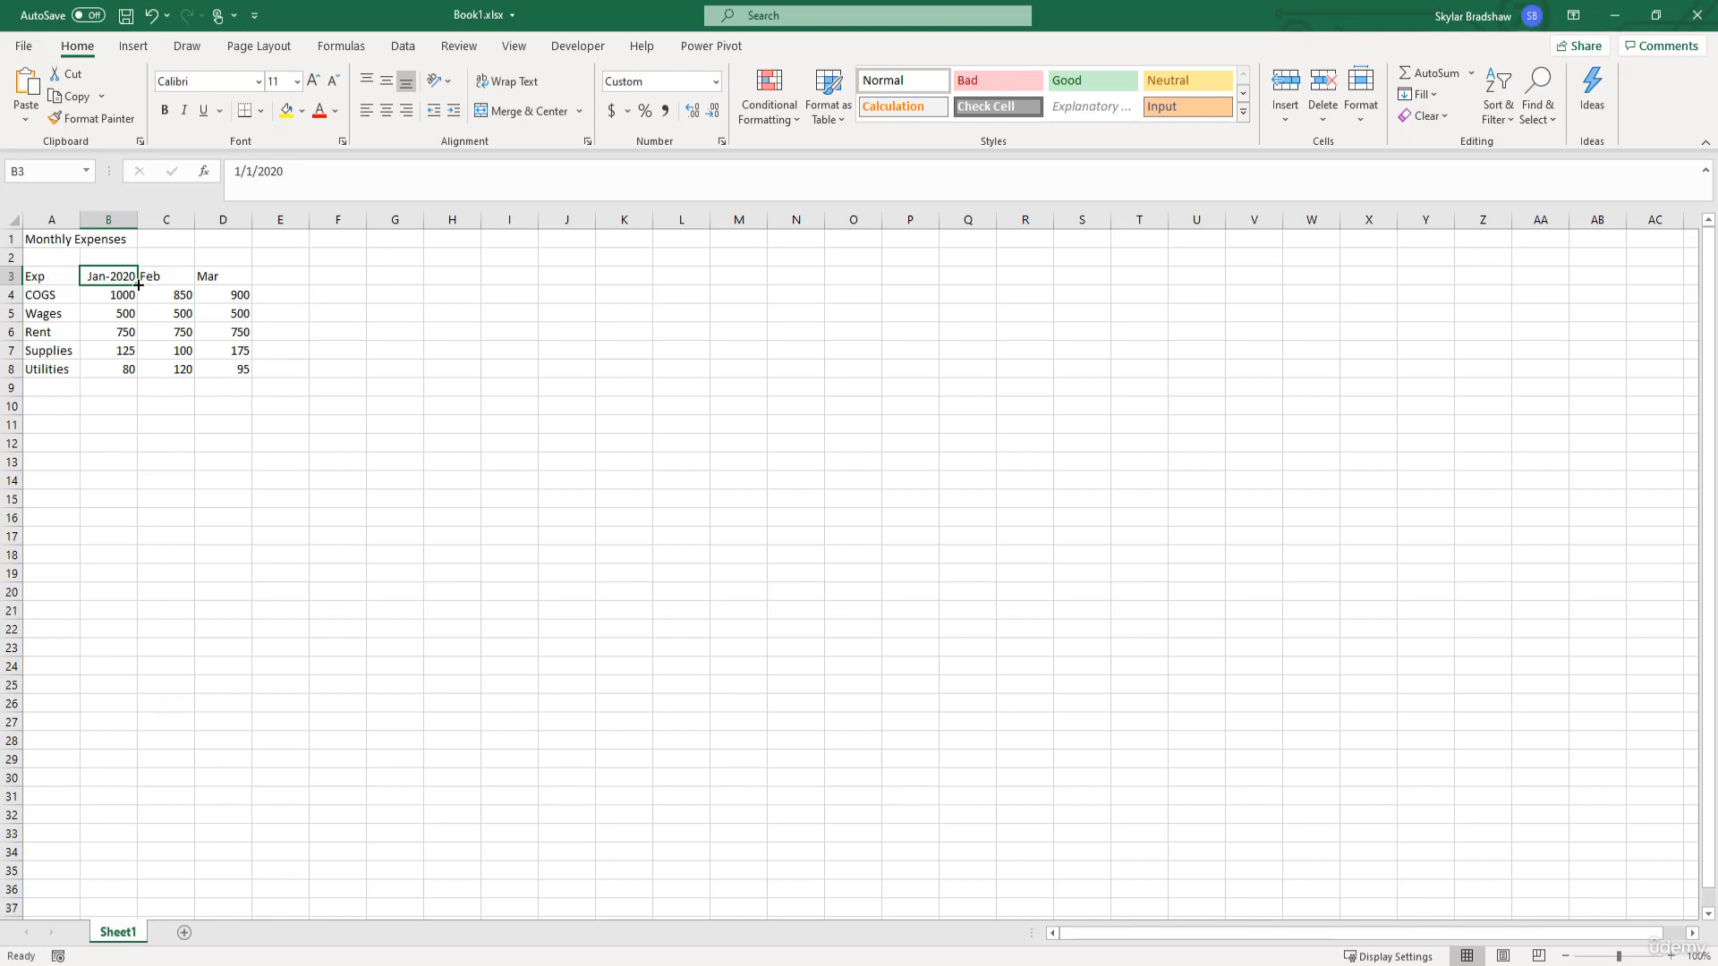
drag(138, 284, 207, 282)
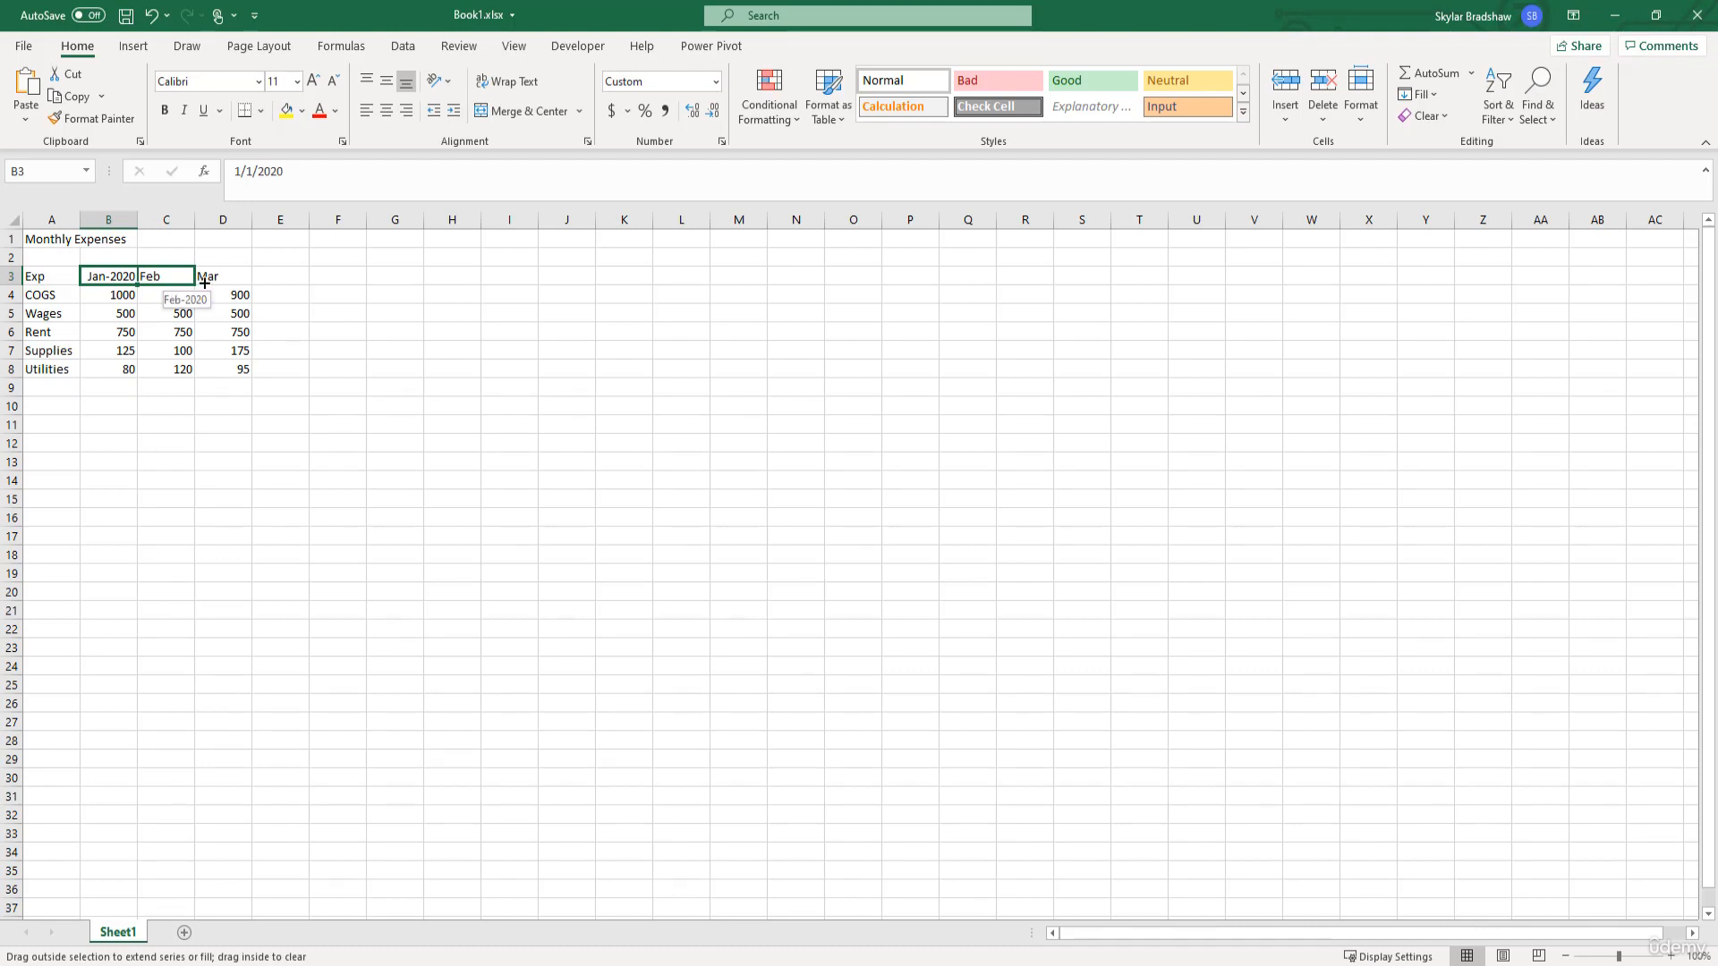
drag(205, 282, 233, 282)
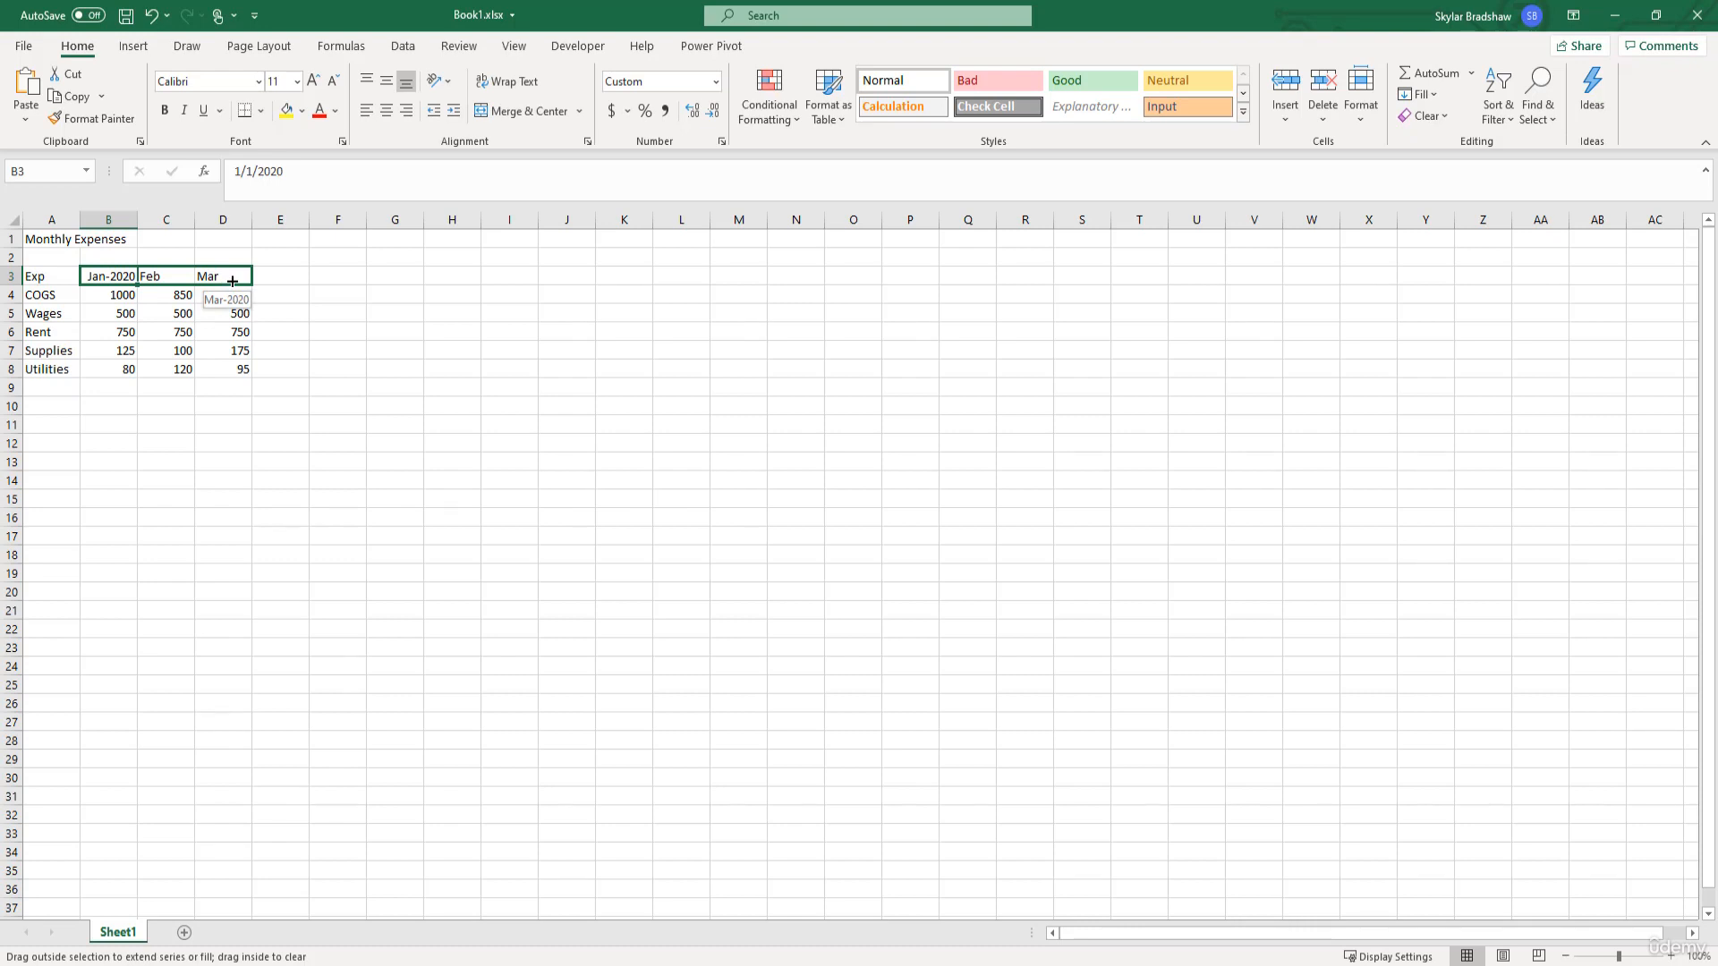
drag(232, 282, 237, 282)
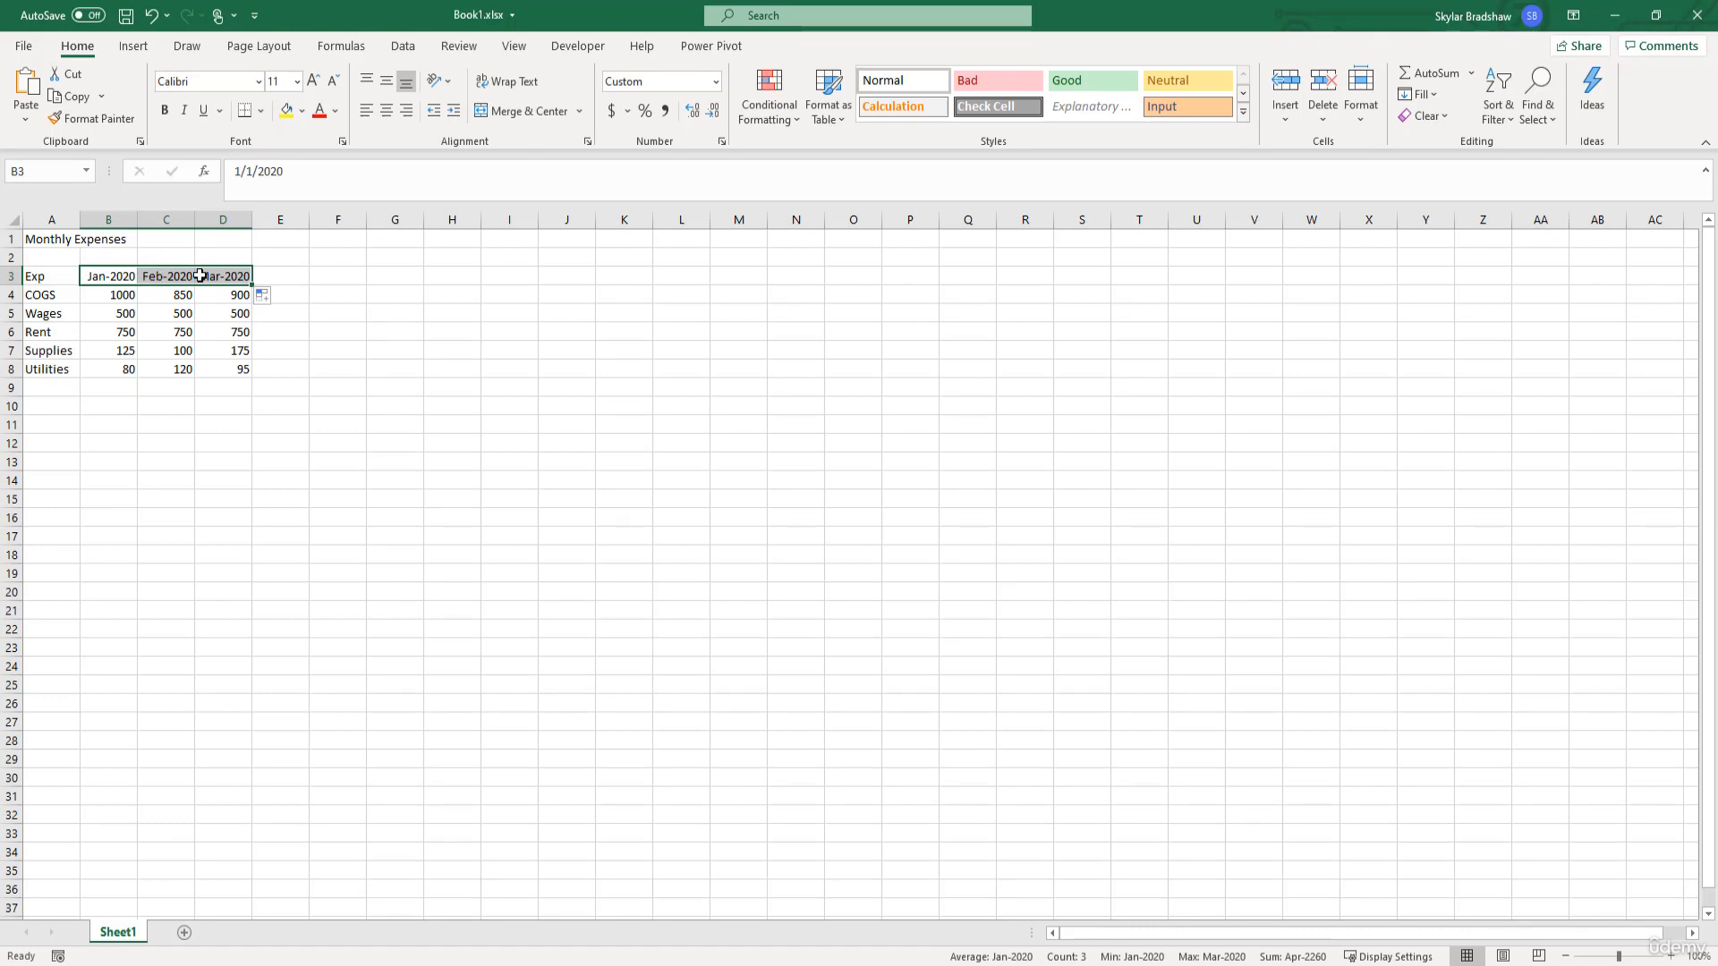
- Enter 1 in cell F4 and fill it down through F10
click(348, 297)
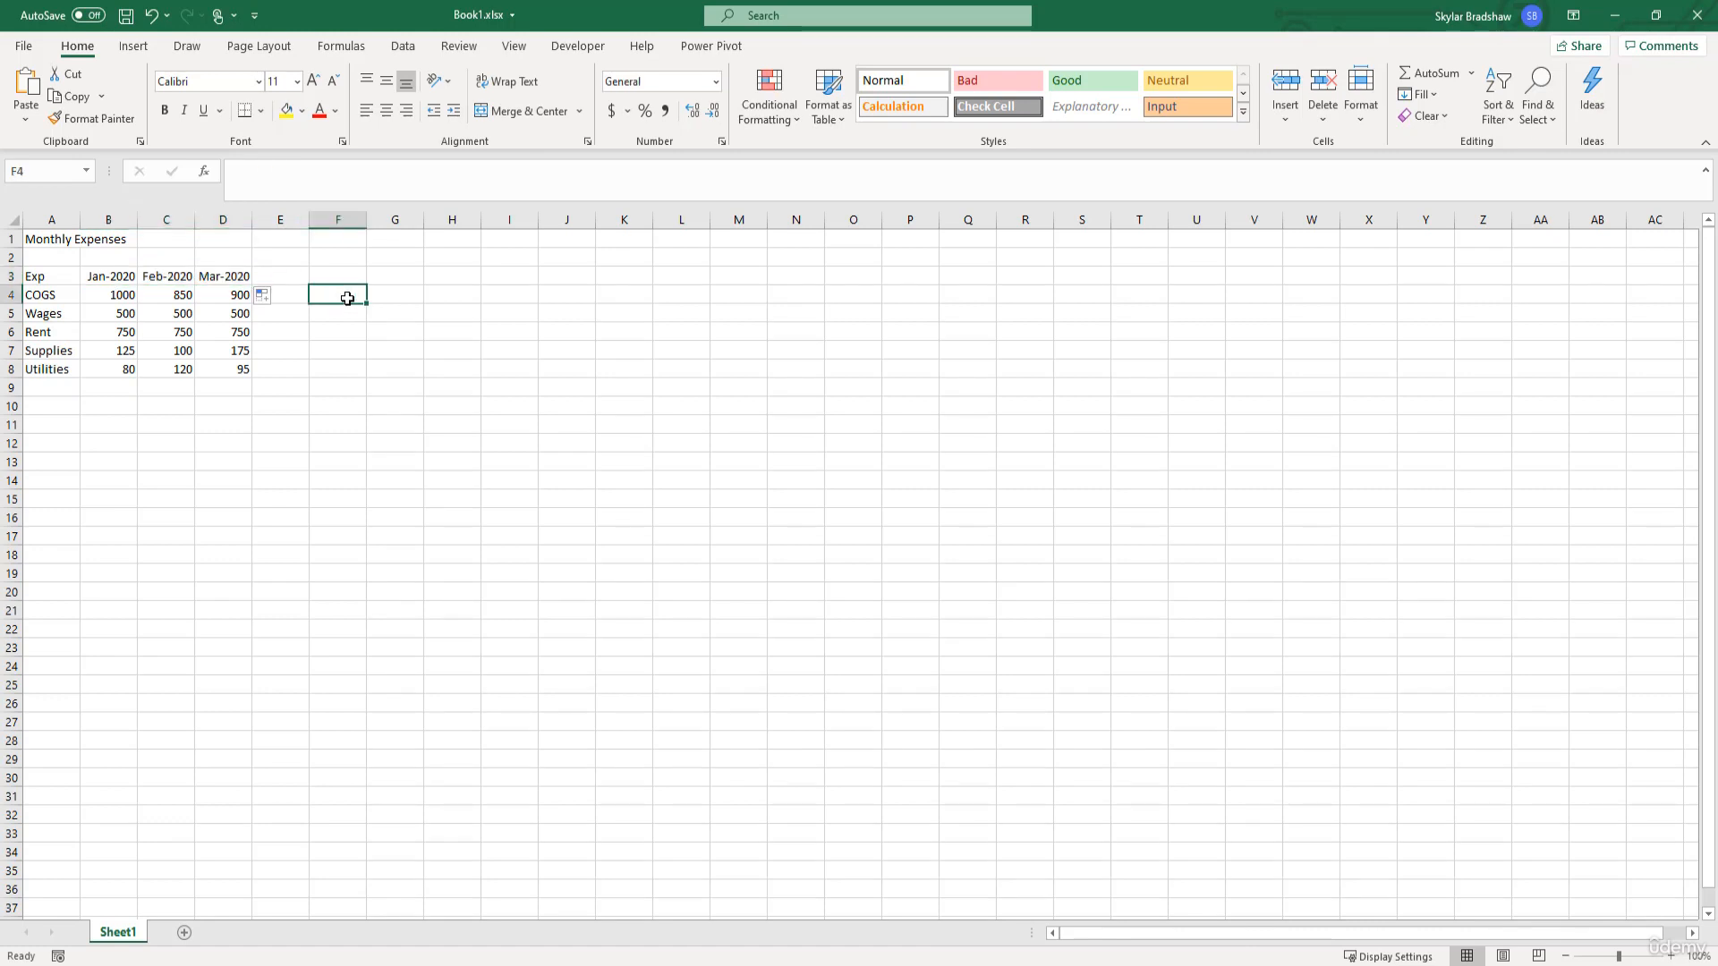
text(1)
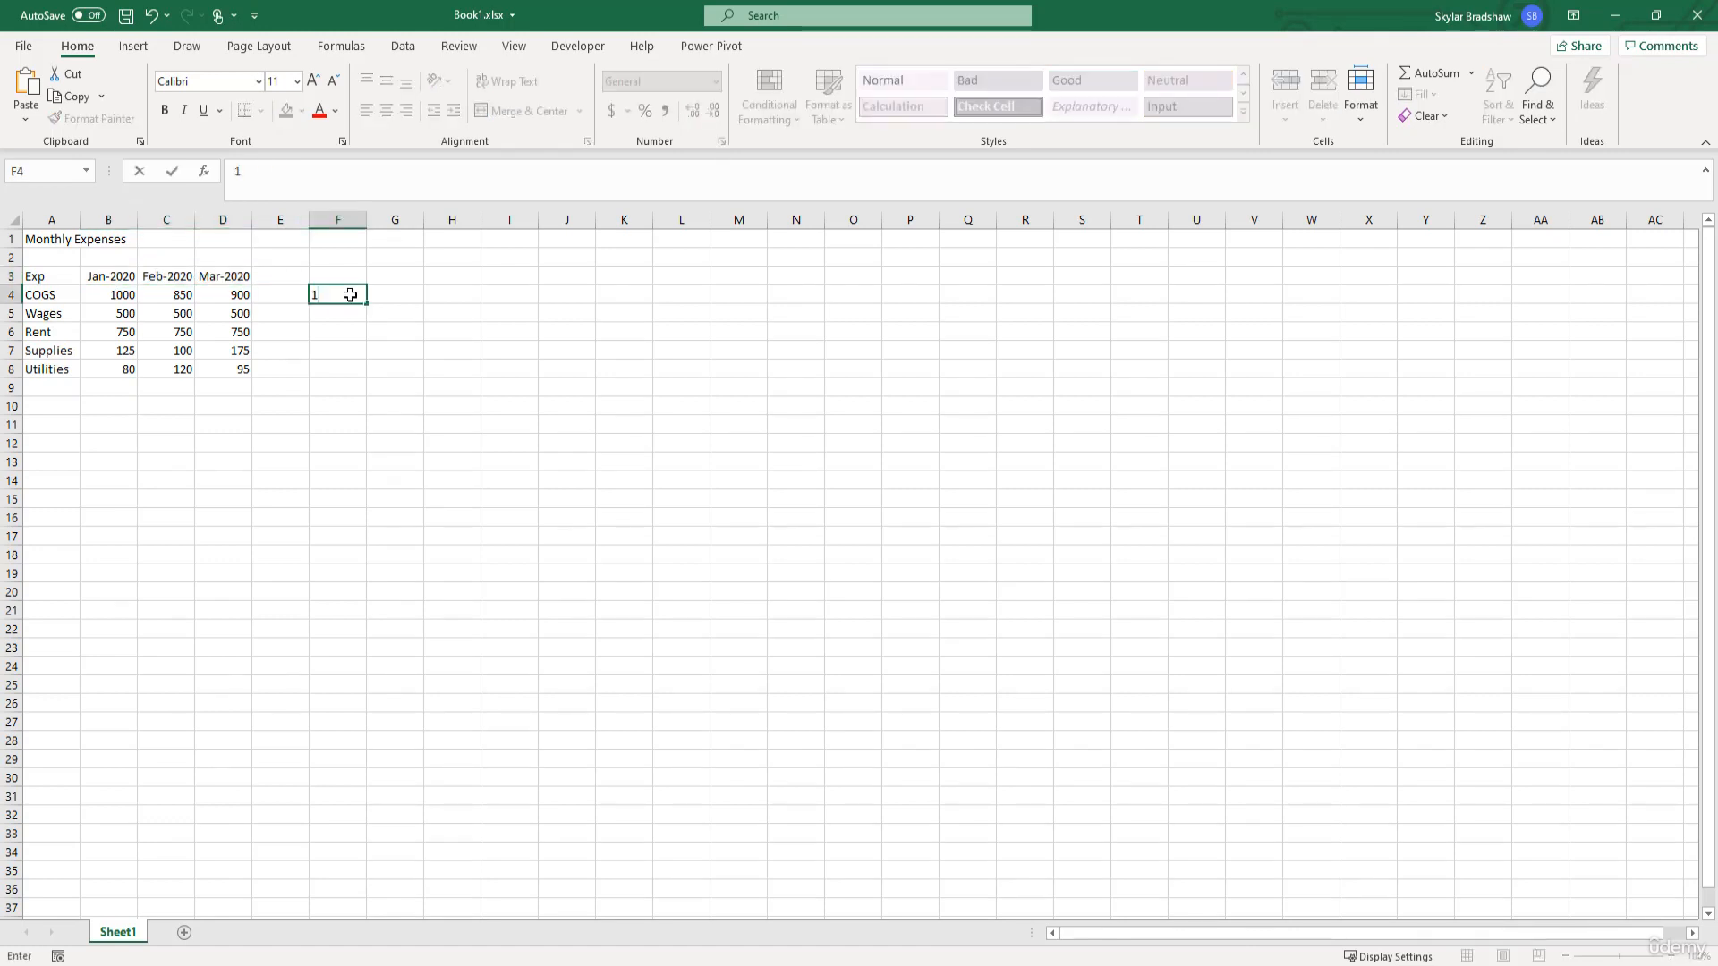
key(Return)
click(350, 295)
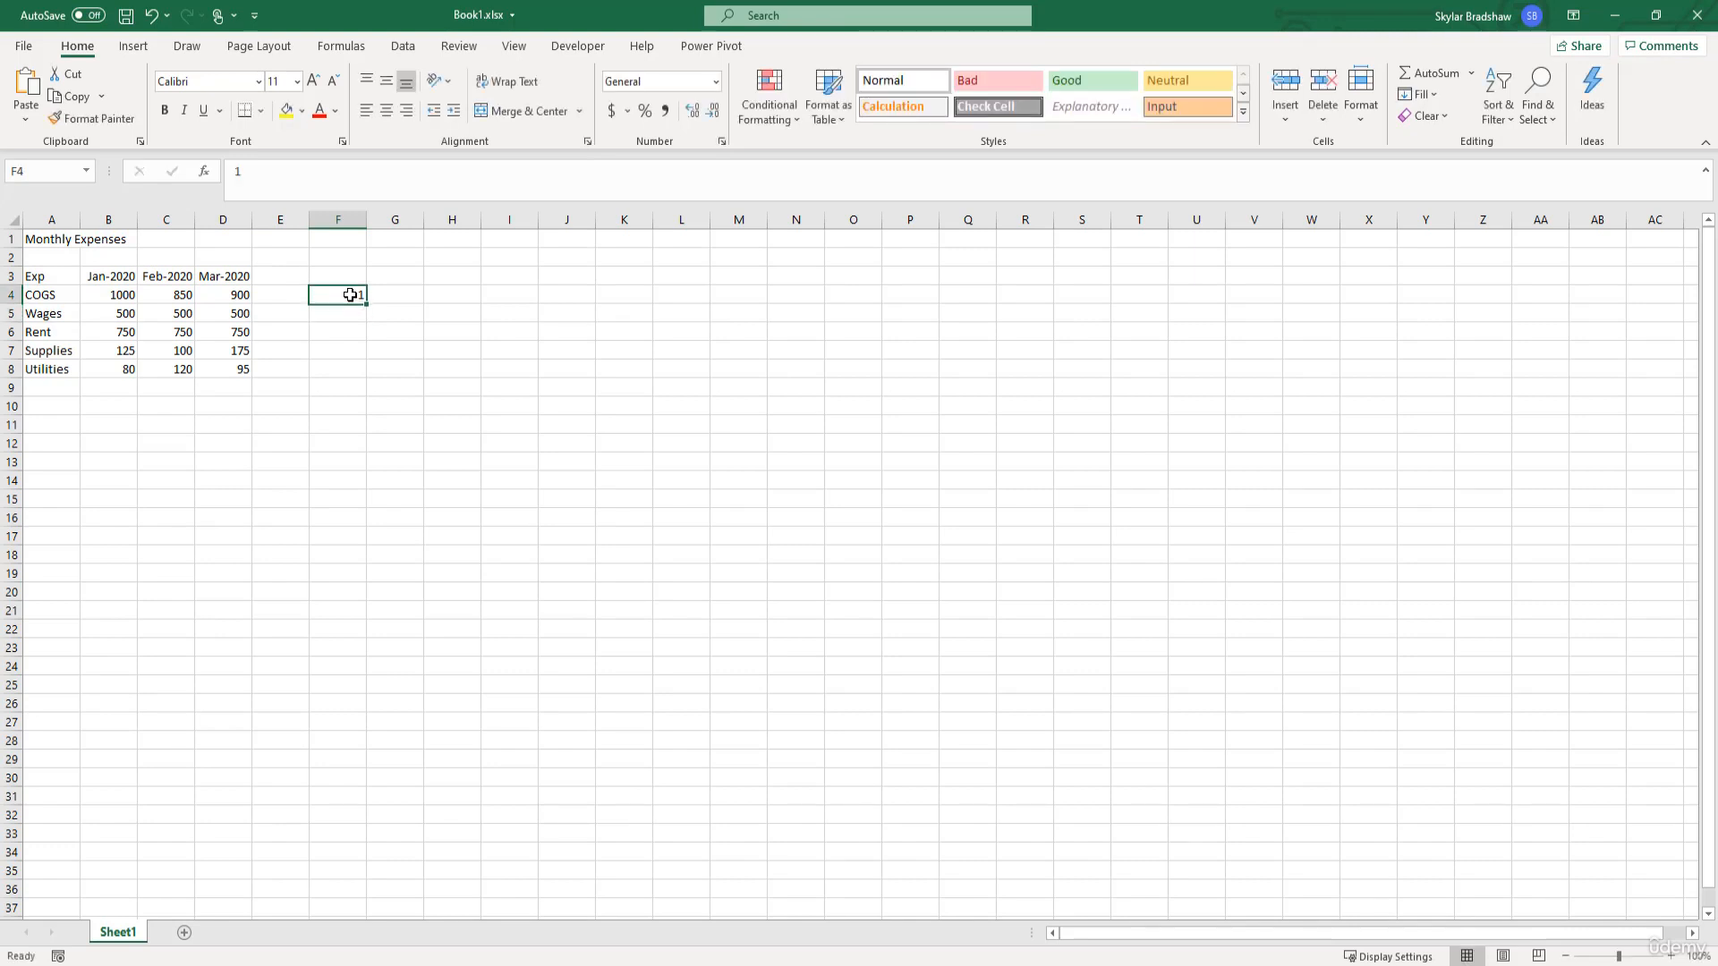
drag(366, 304, 356, 411)
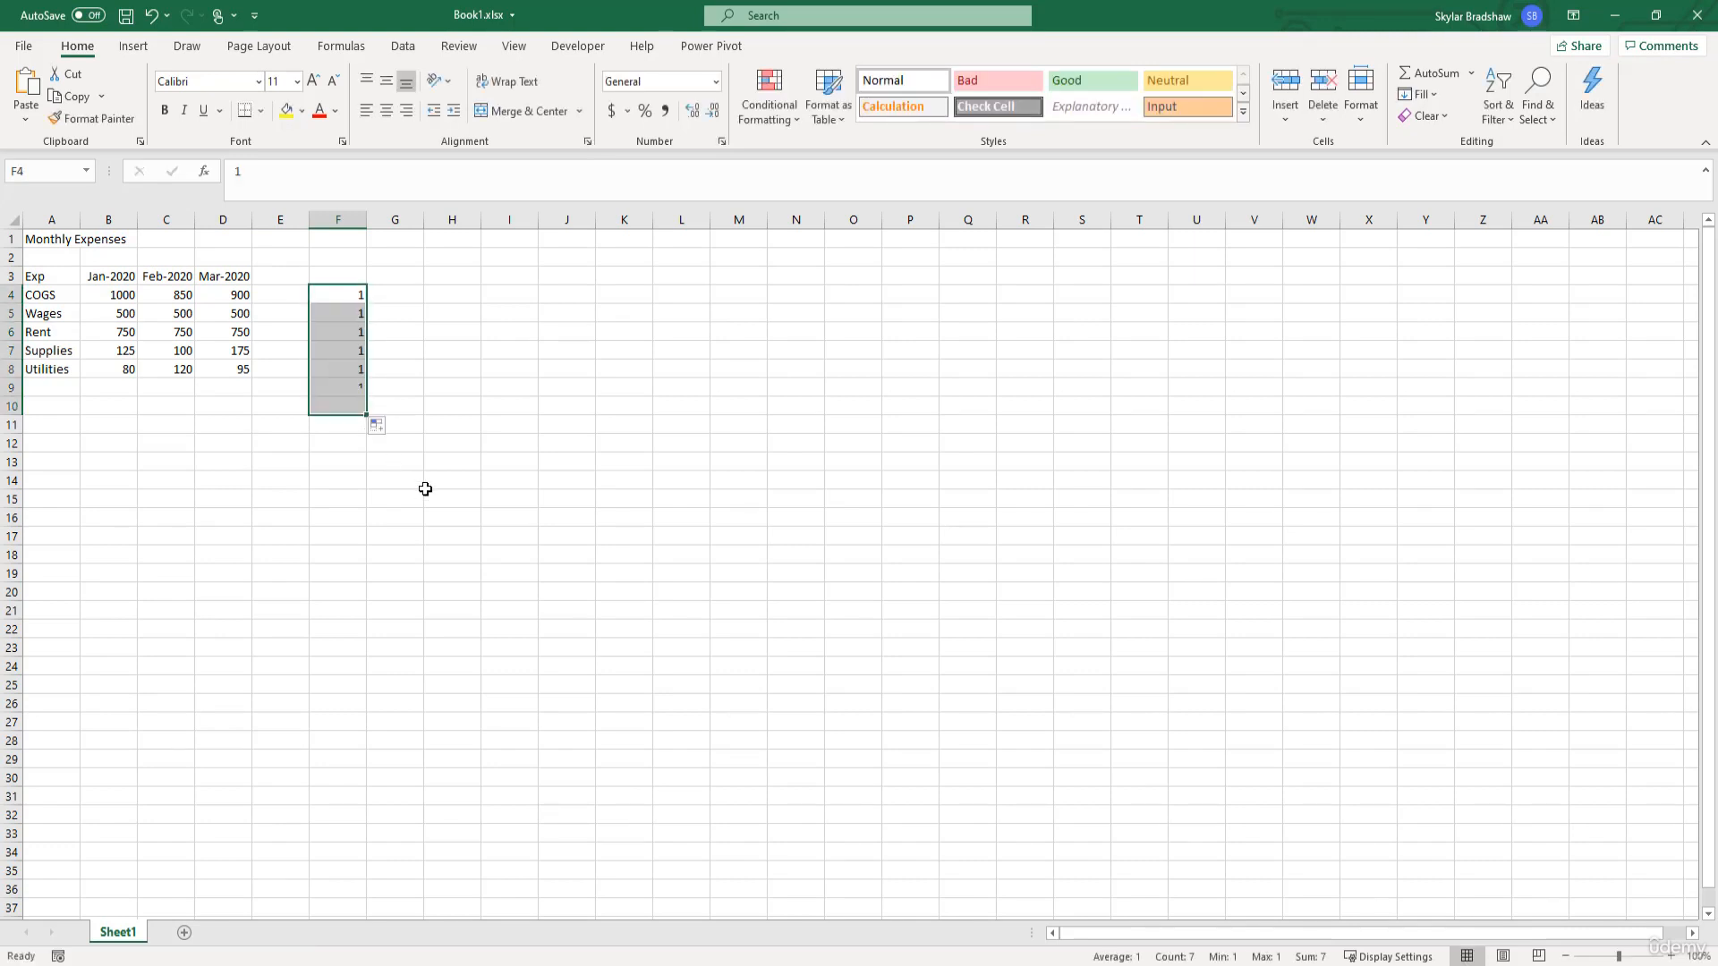
- Clear the repeated 1s from cells F4 to F10
click(394, 336)
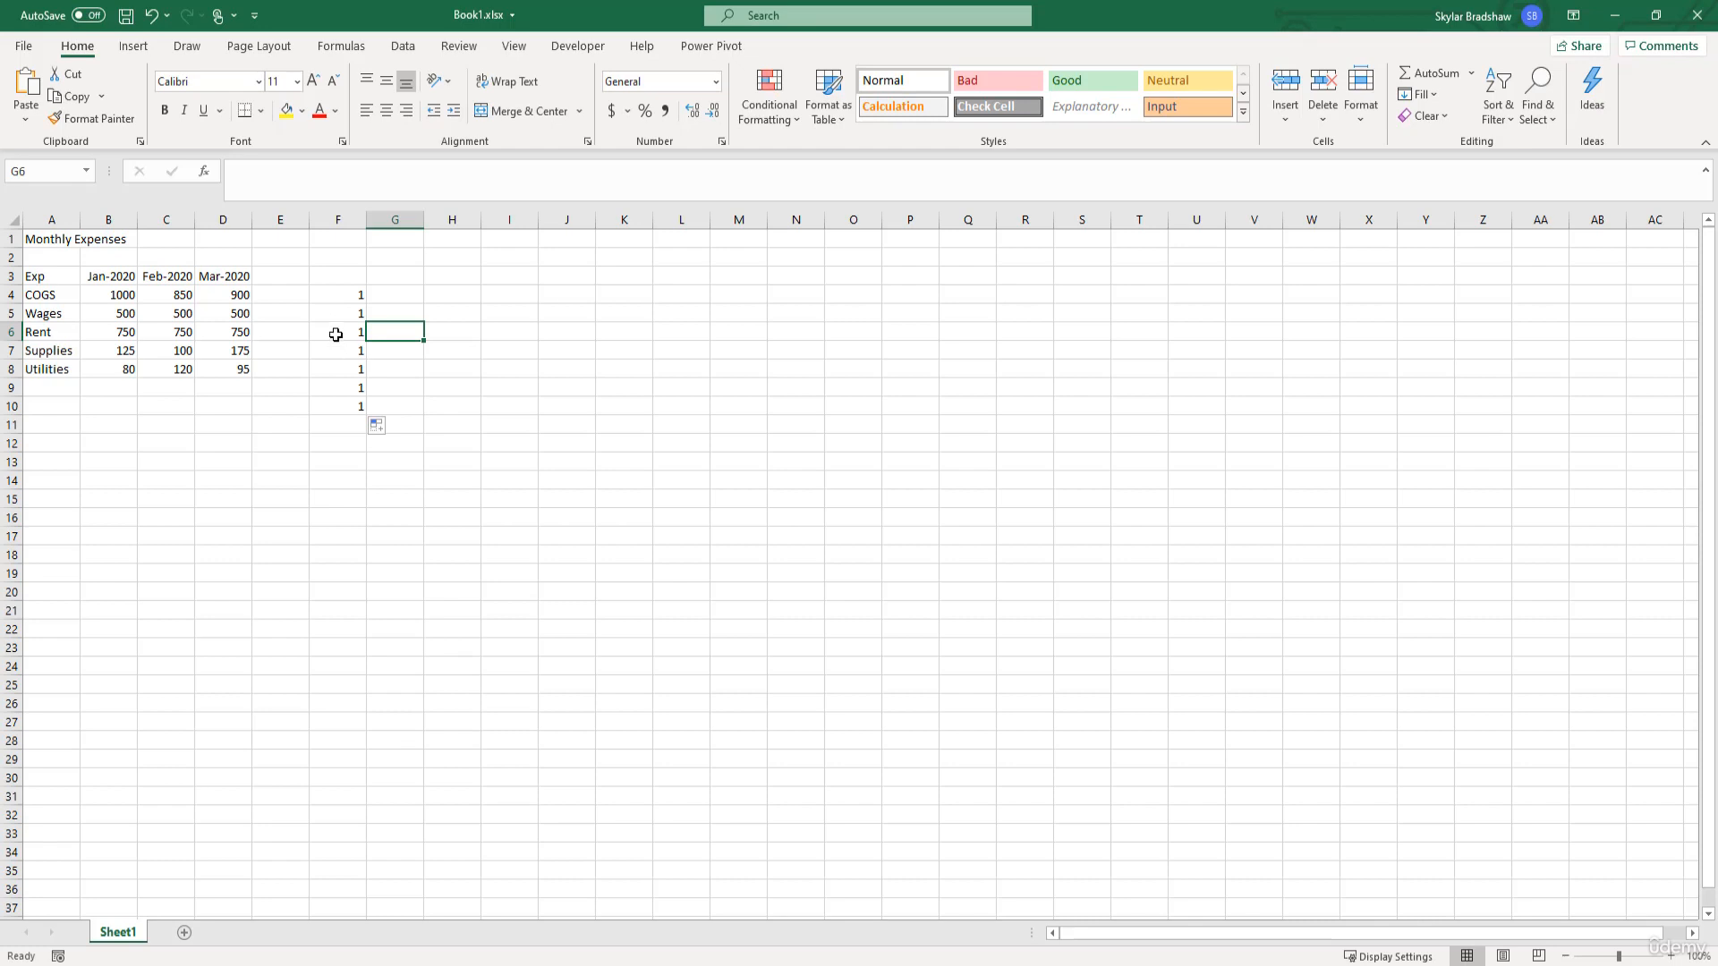
drag(334, 295, 340, 407)
key(Delete)
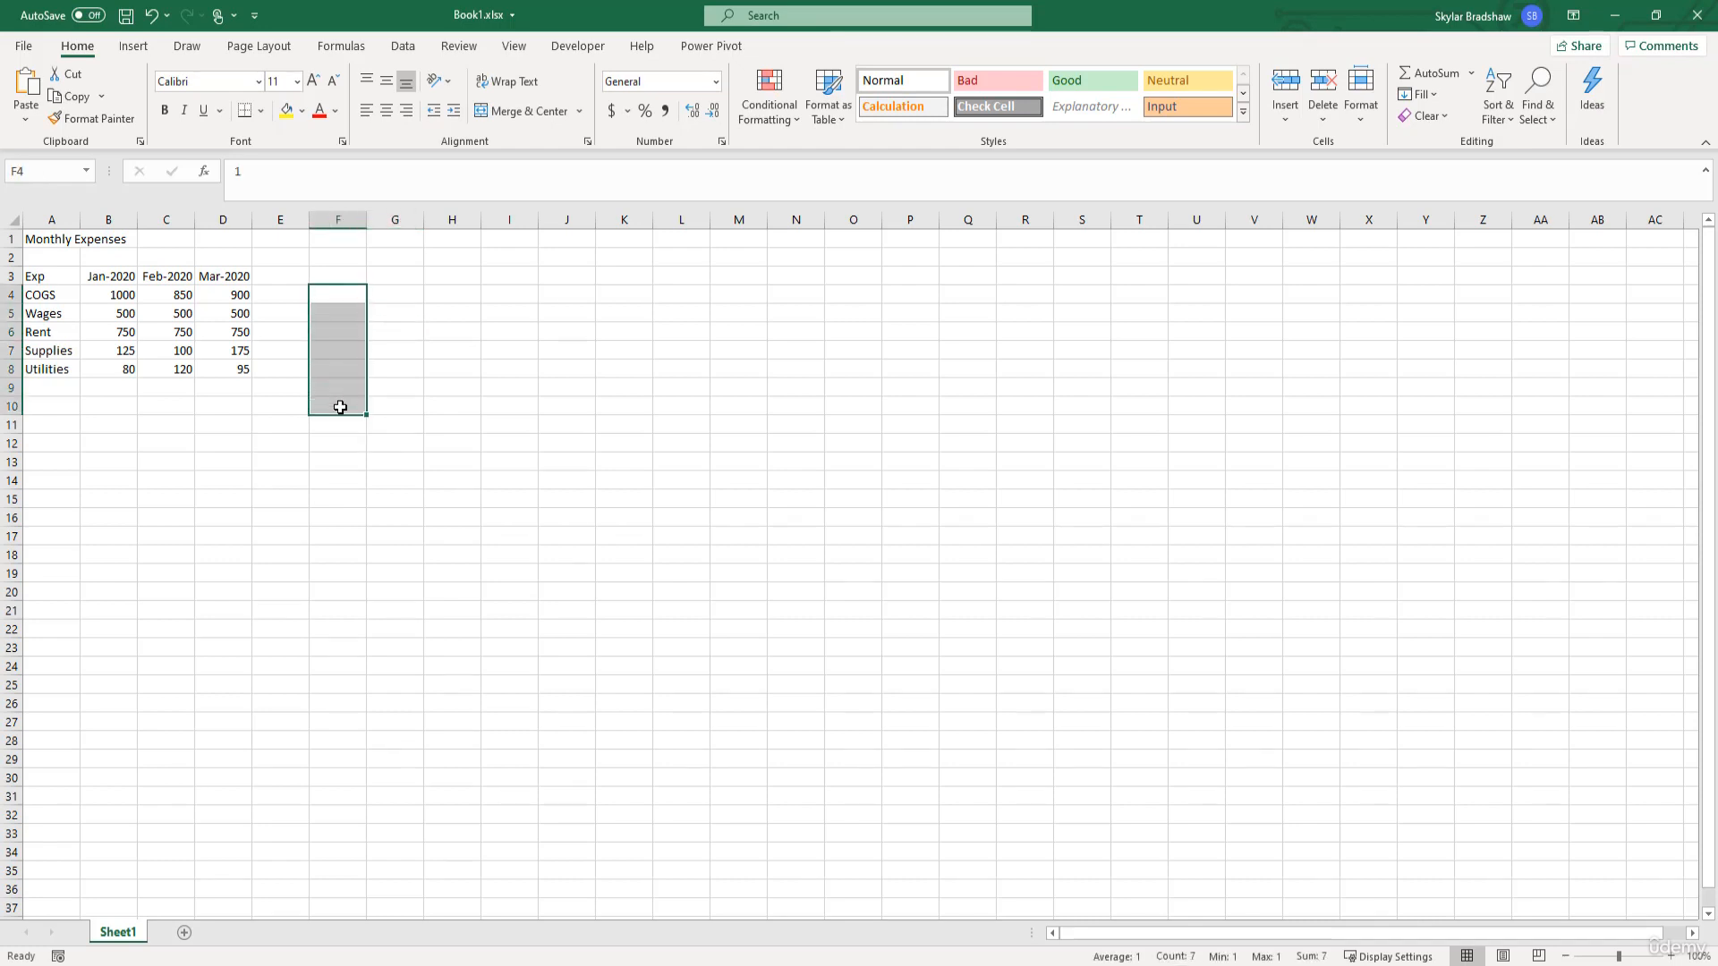
- Enter 1, 2 and 3 in cells F4 to F6 and extend the number series down to F12
click(335, 295)
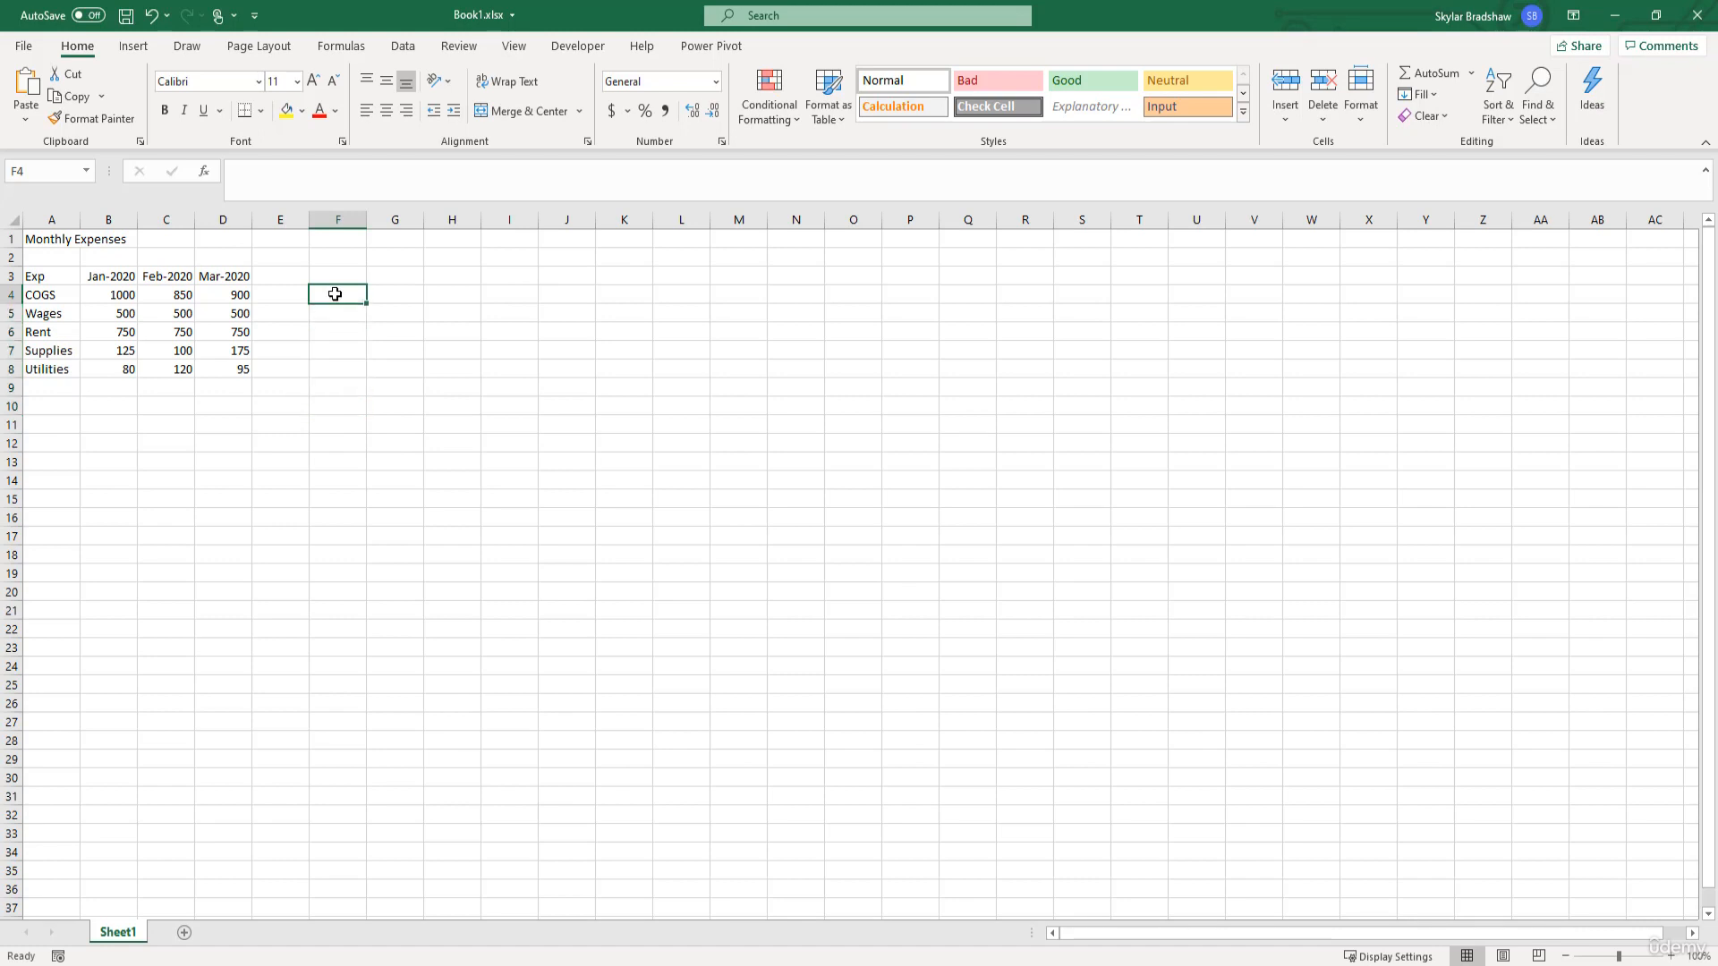
text(1)
key(Return)
text(2)
key(Return)
text(3)
key(Return)
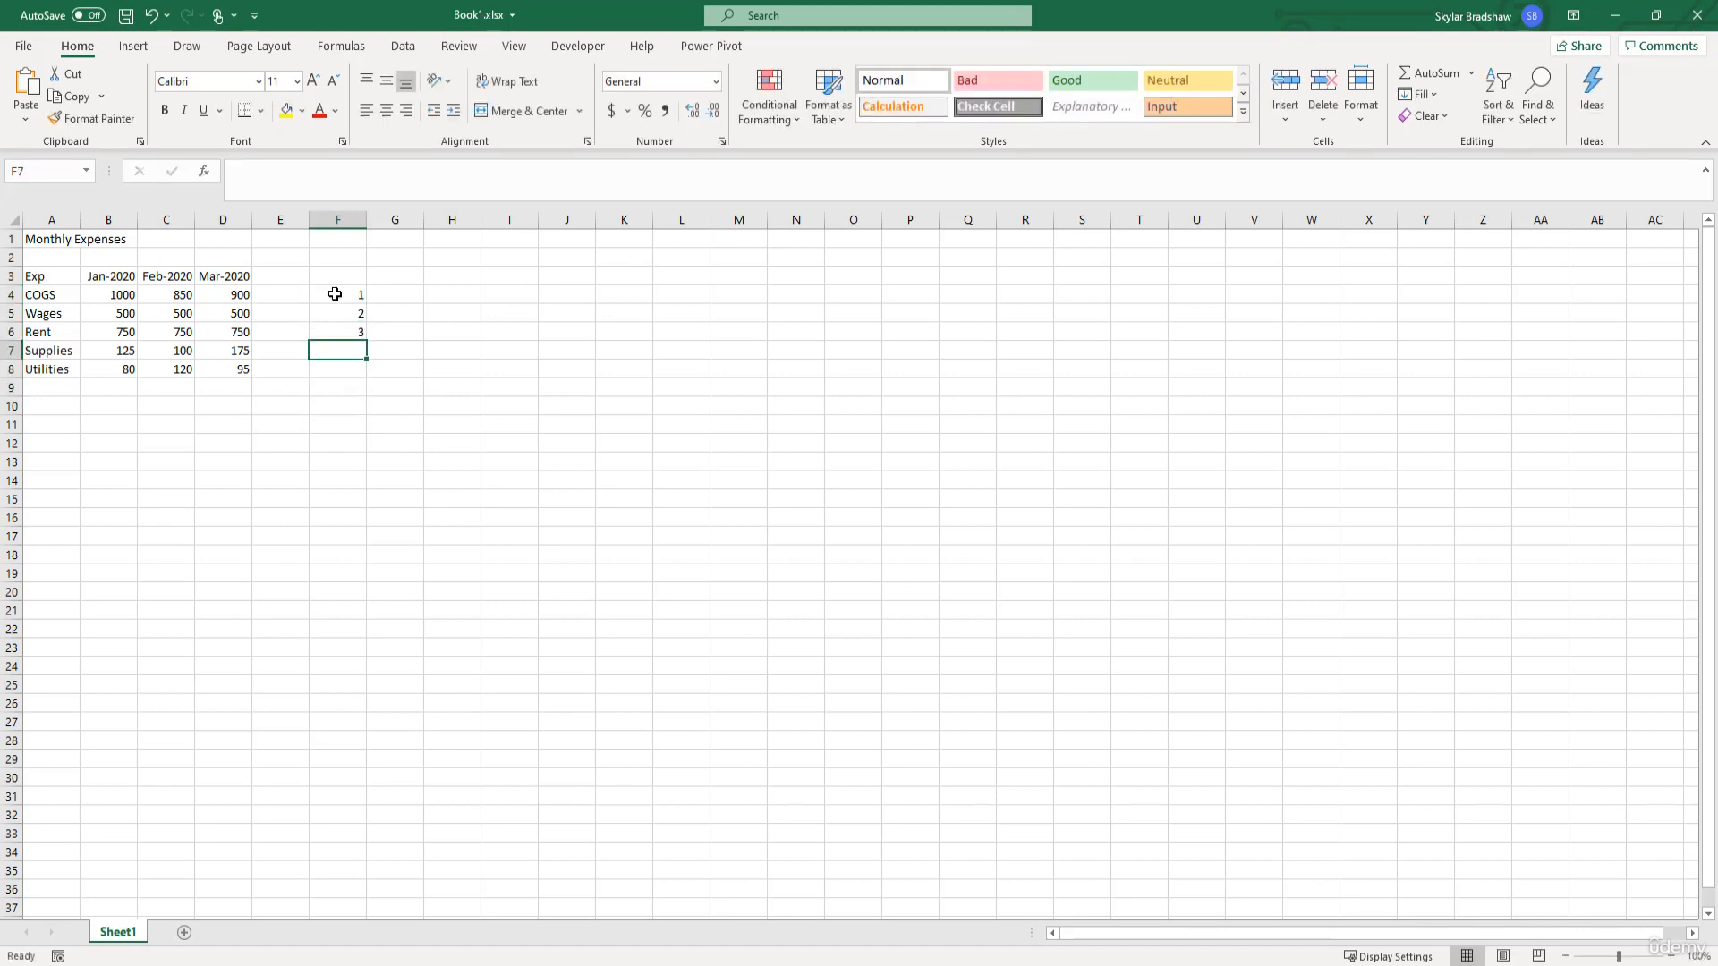
drag(335, 295, 362, 453)
- Delete the number series from cells F4 to F12
click(345, 294)
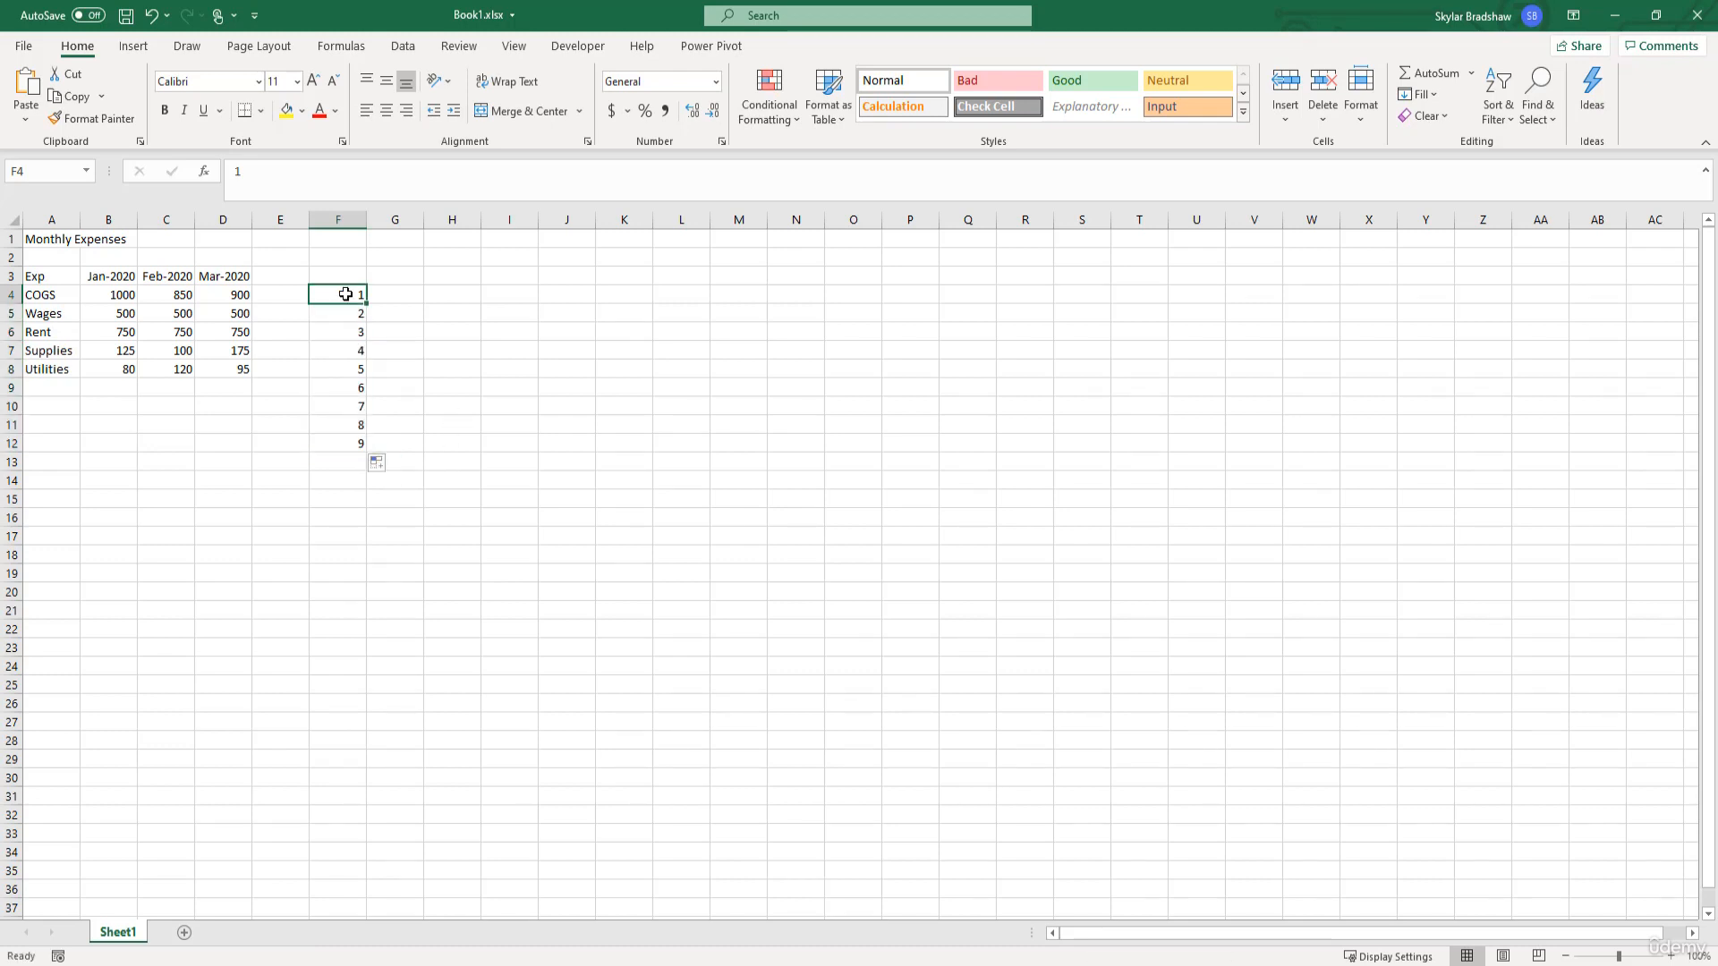
drag(345, 294, 344, 441)
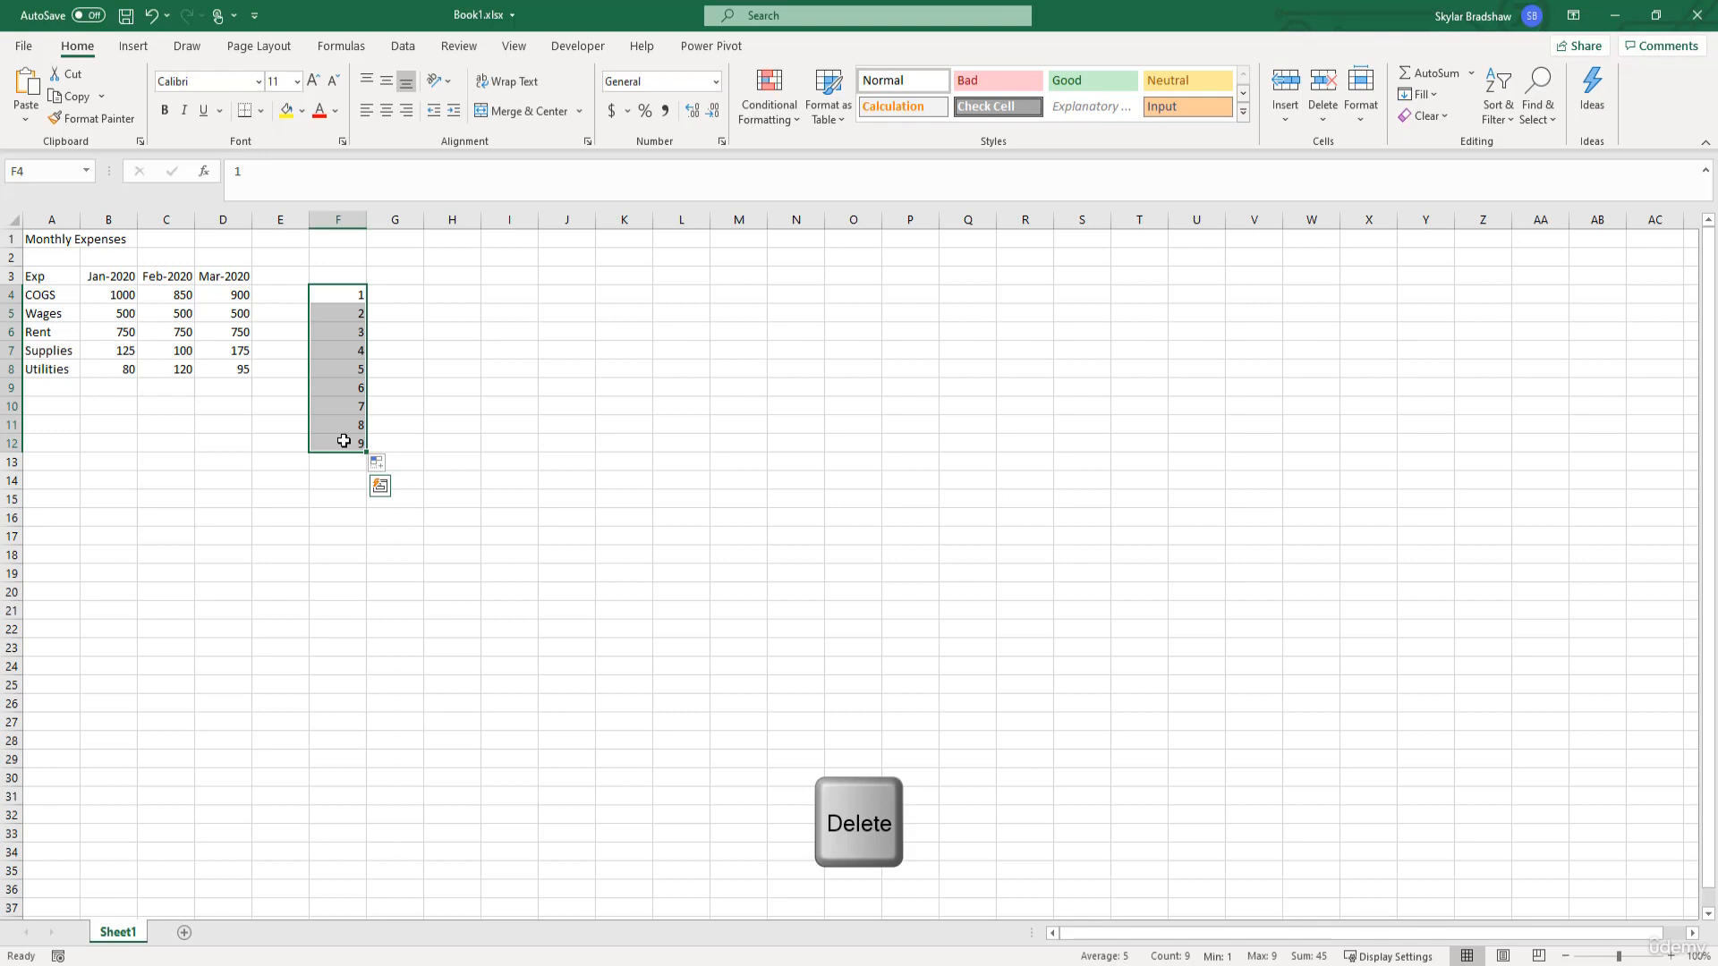
key(Delete)
click(400, 295)
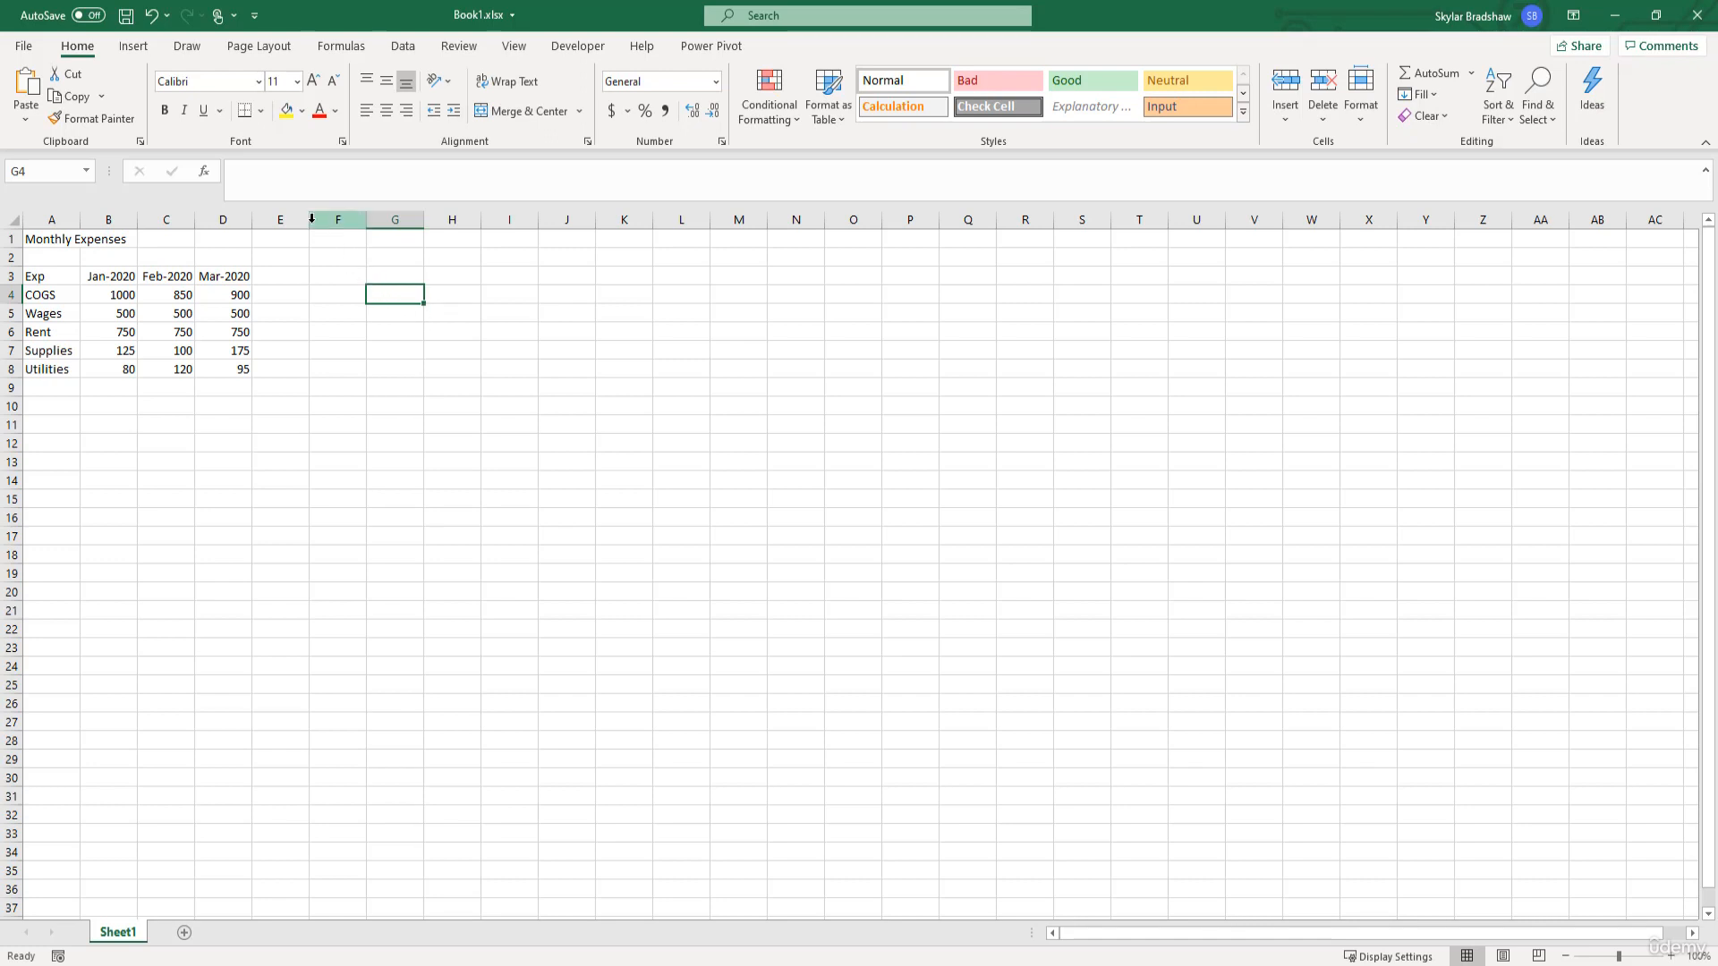
- Save the workbook to the Desktop under the name Monthly Exp, replacing the existing file
click(27, 46)
click(79, 295)
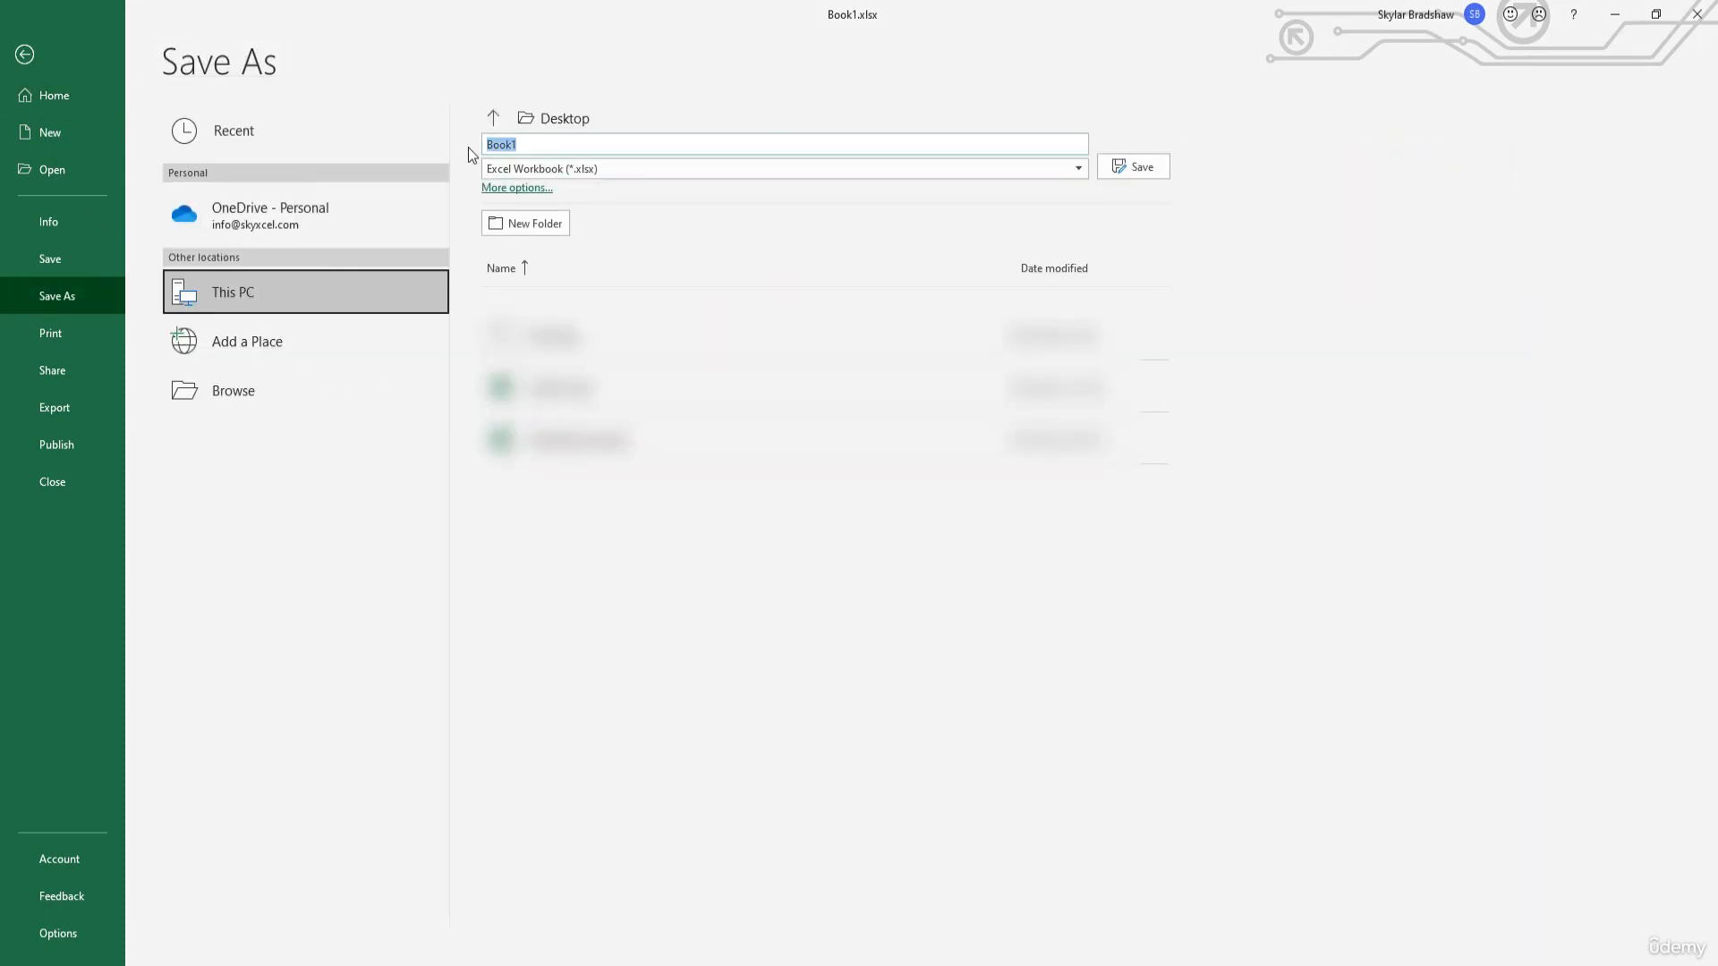
text(Monthly Exp)
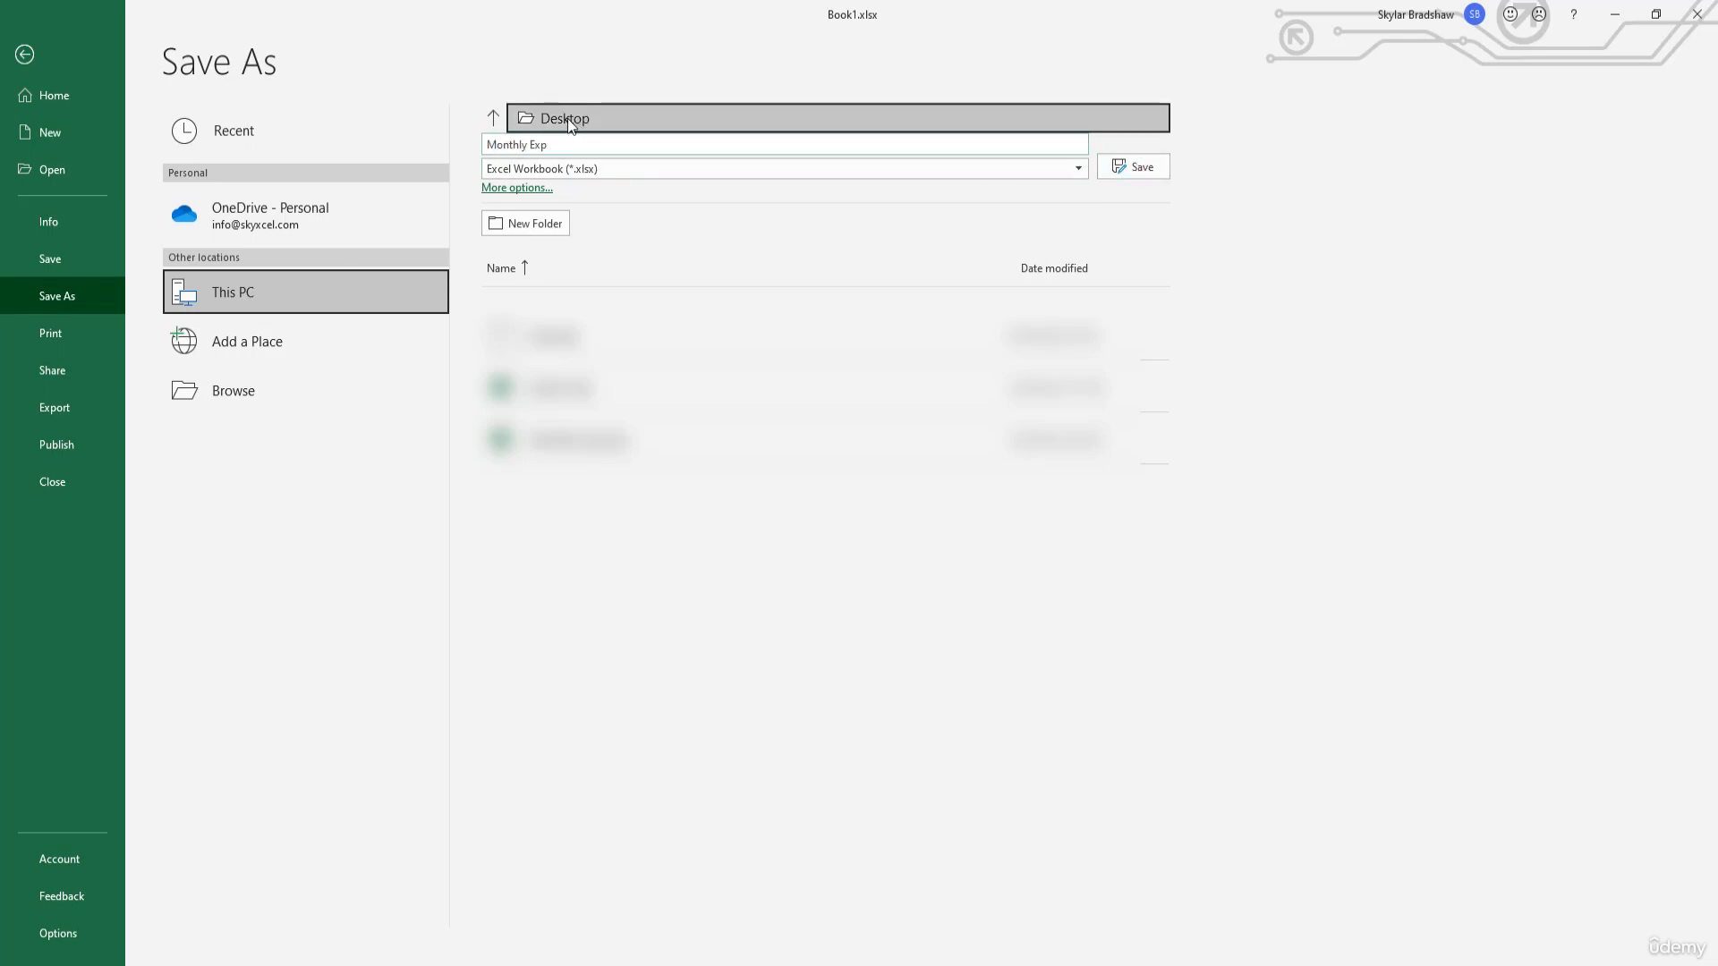
click(1124, 170)
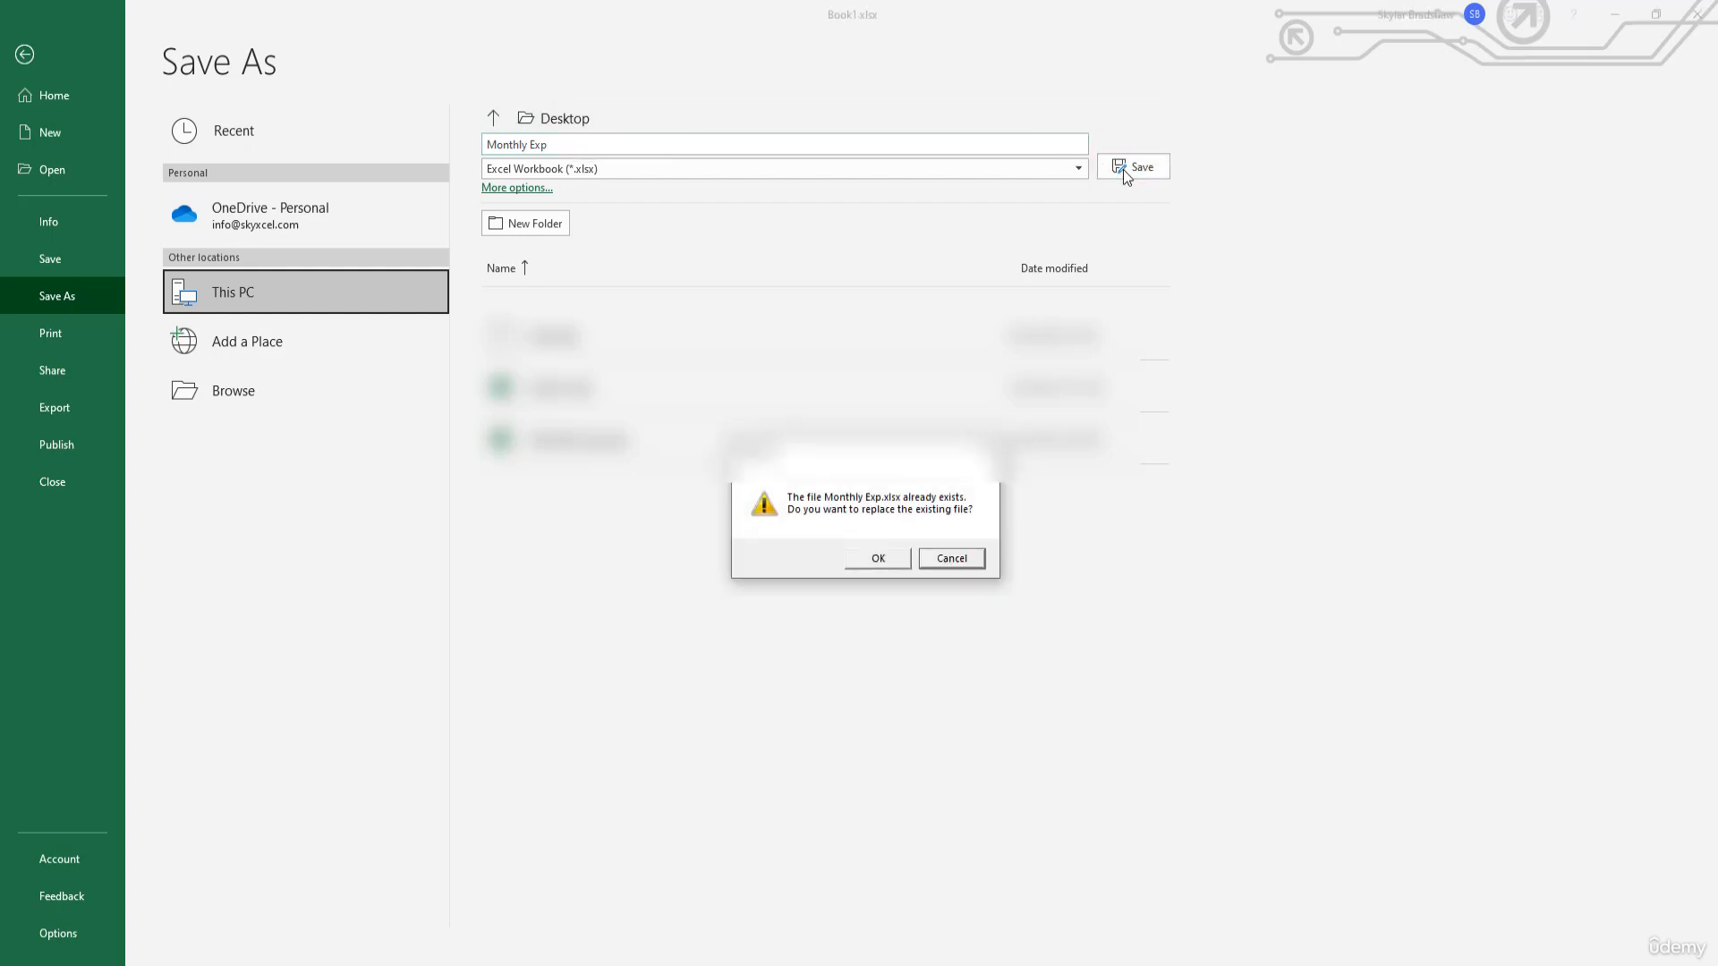
click(878, 558)
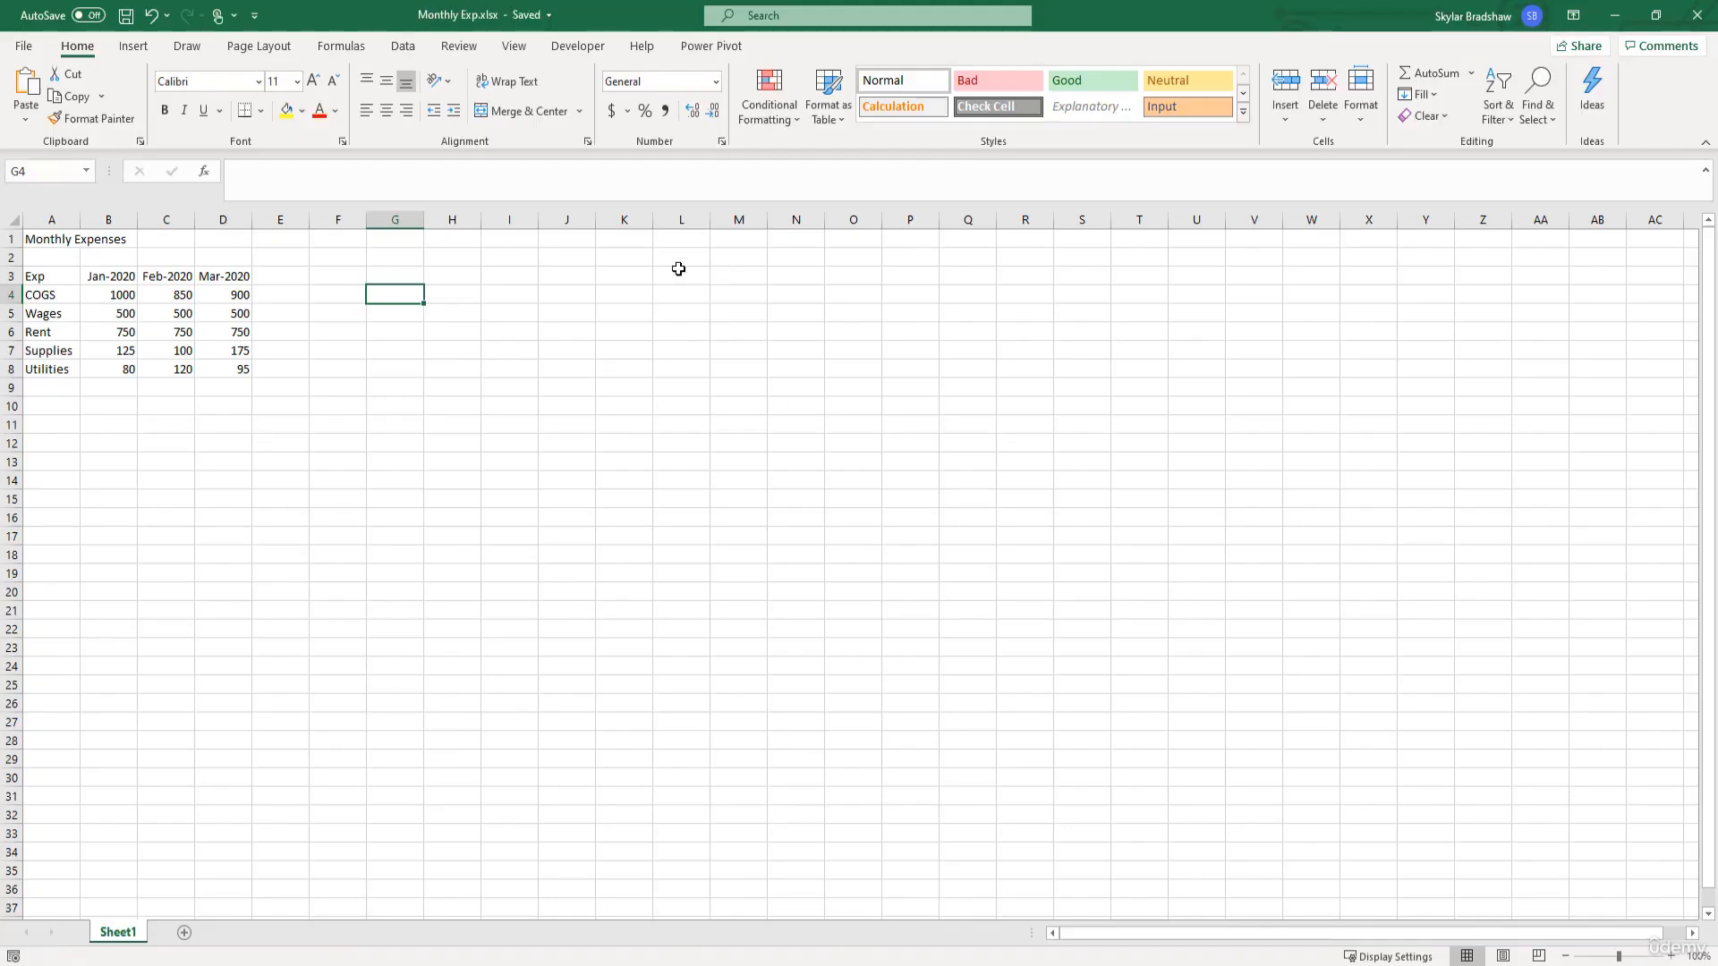